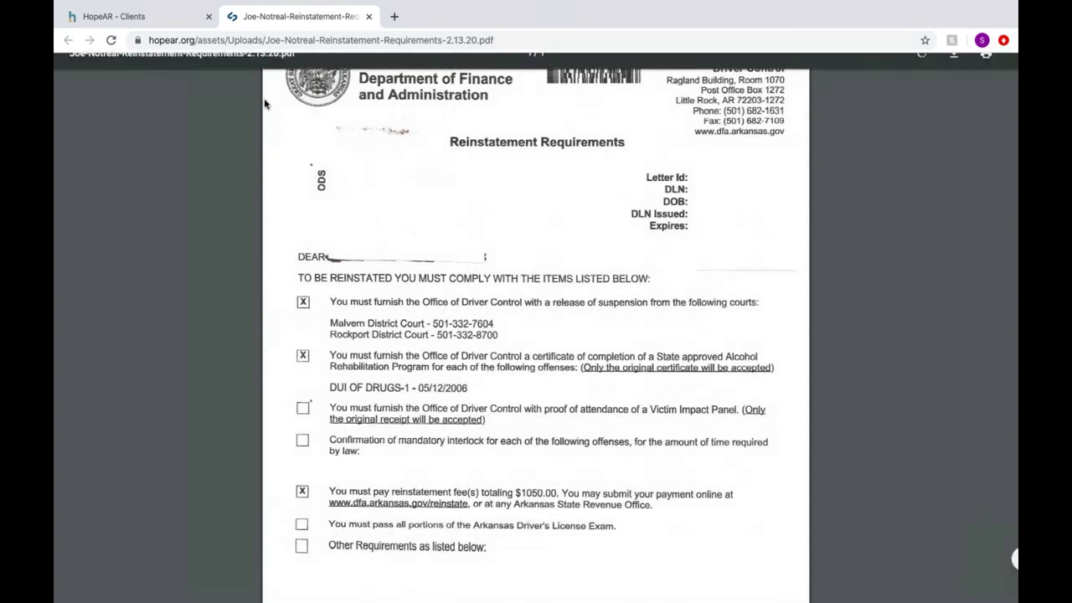
Return to the client's HopeAR notes, close the file details, and expand the February 28 Court Information Form
click(151, 16)
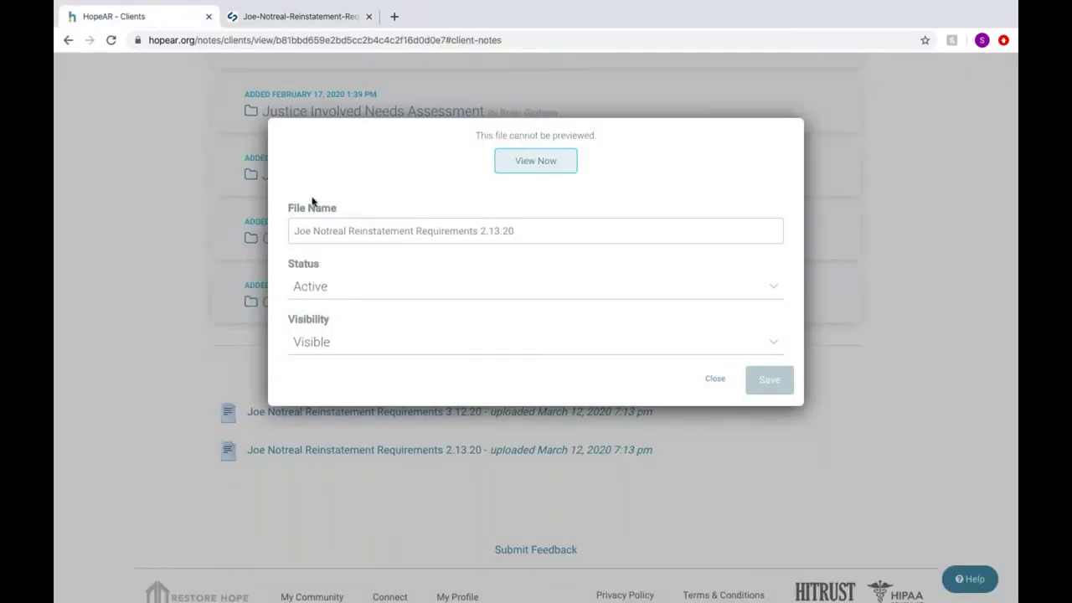
click(712, 379)
scroll(595, 314, up, 1)
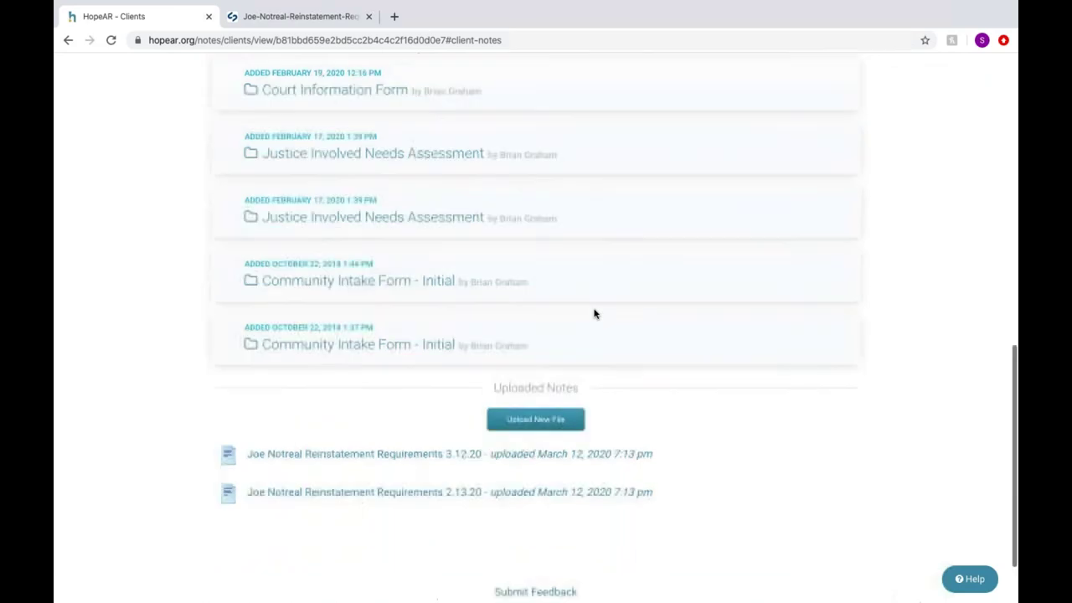
scroll(595, 314, up, 4)
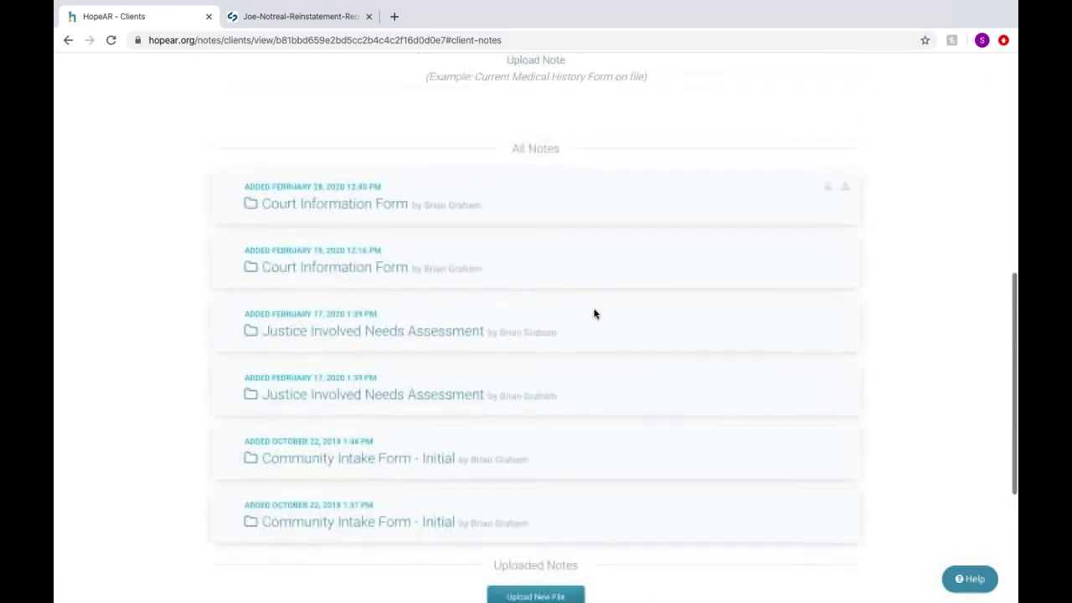
click(361, 206)
Read through the Court Information Form's court entries, then compare them with the reinstatement requirements PDF
scroll(419, 333, down, 3)
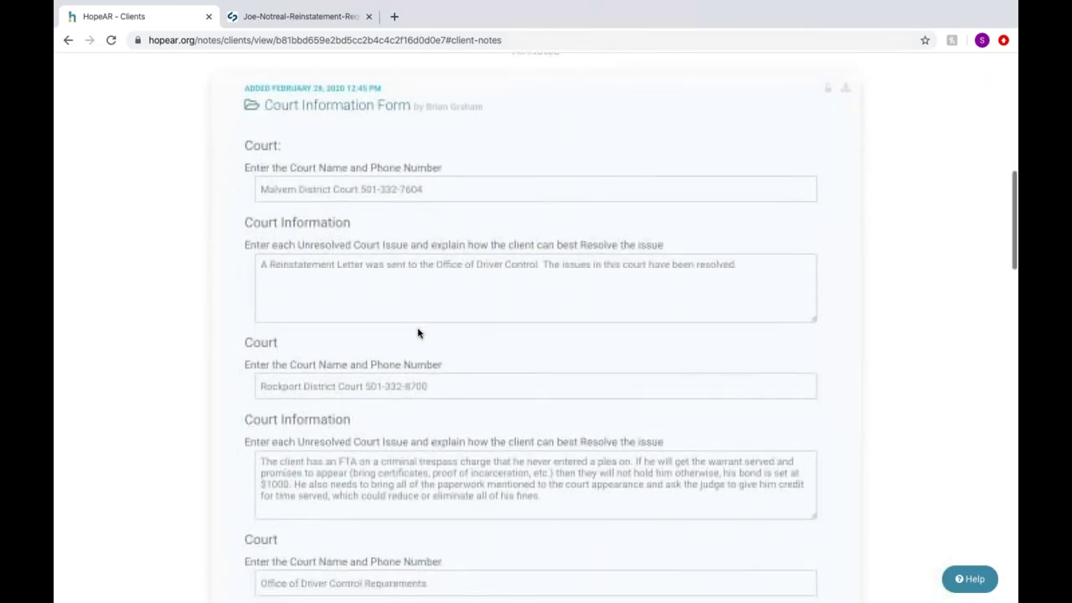
scroll(419, 332, down, 1)
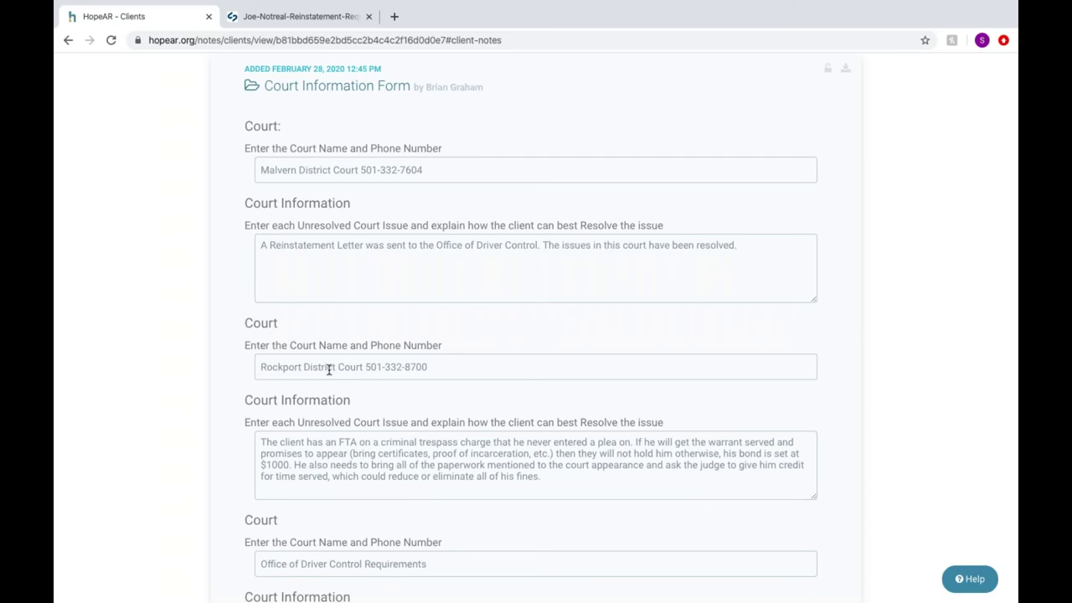
scroll(329, 370, down, 1)
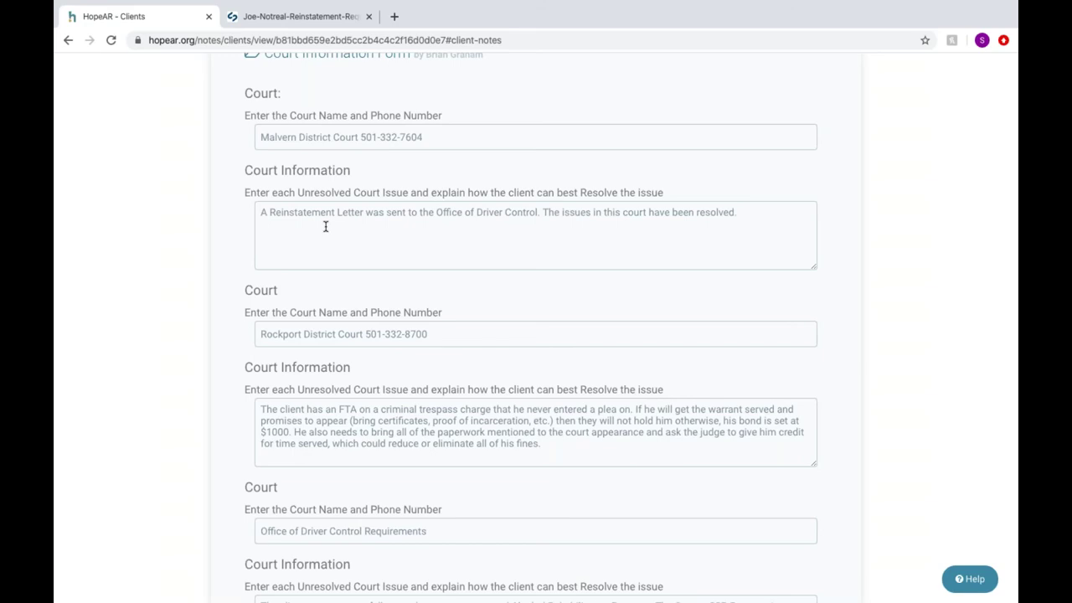
scroll(326, 227, down, 4)
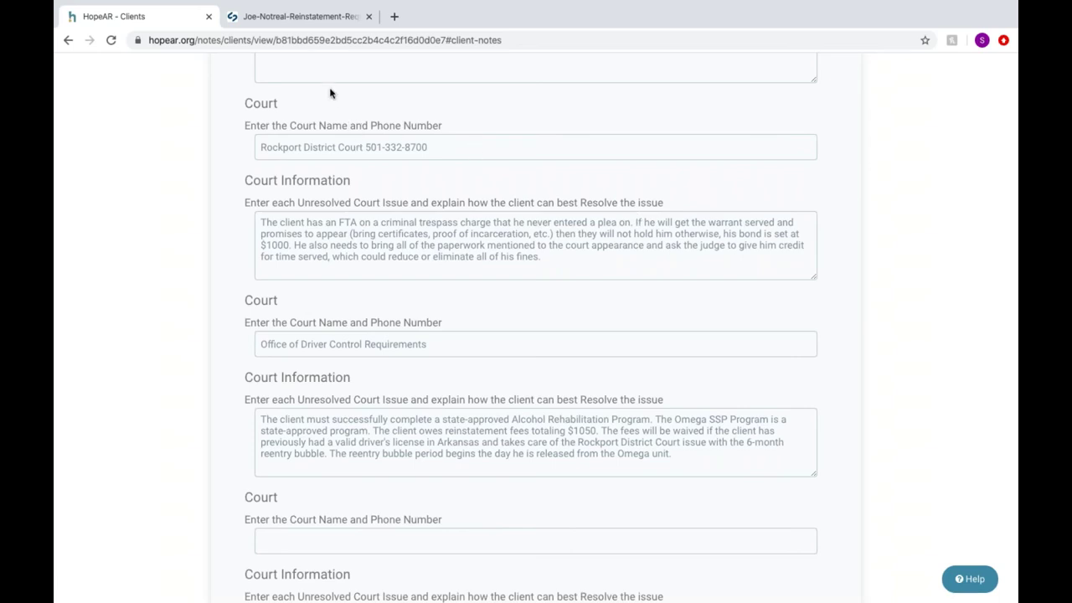
click(313, 17)
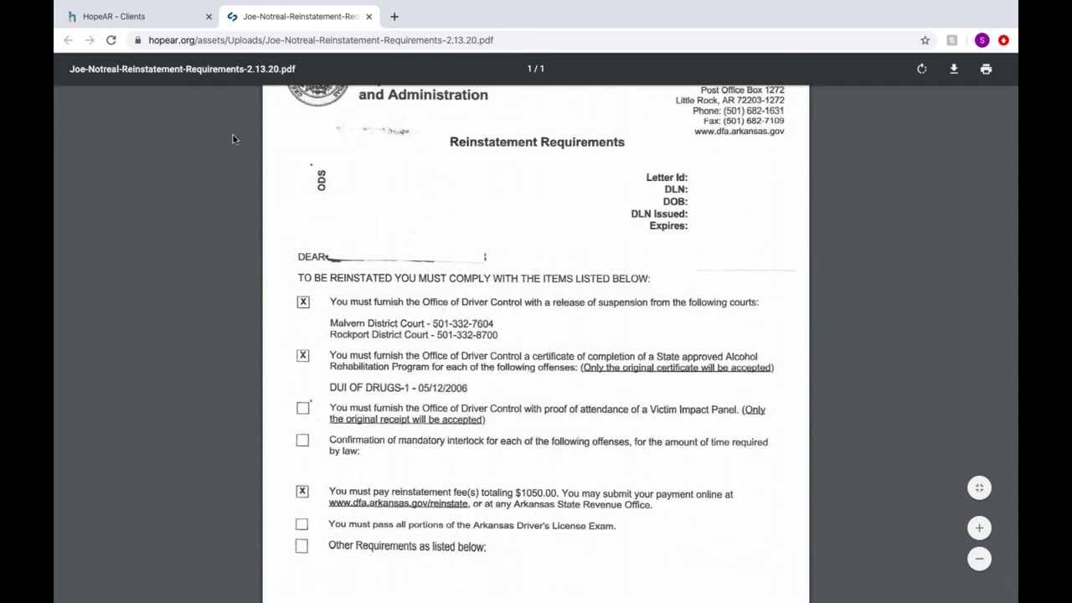
Review the client's court notes down to the uploaded 3.12.20 and 2.13.20 reinstatement requirements files
click(145, 18)
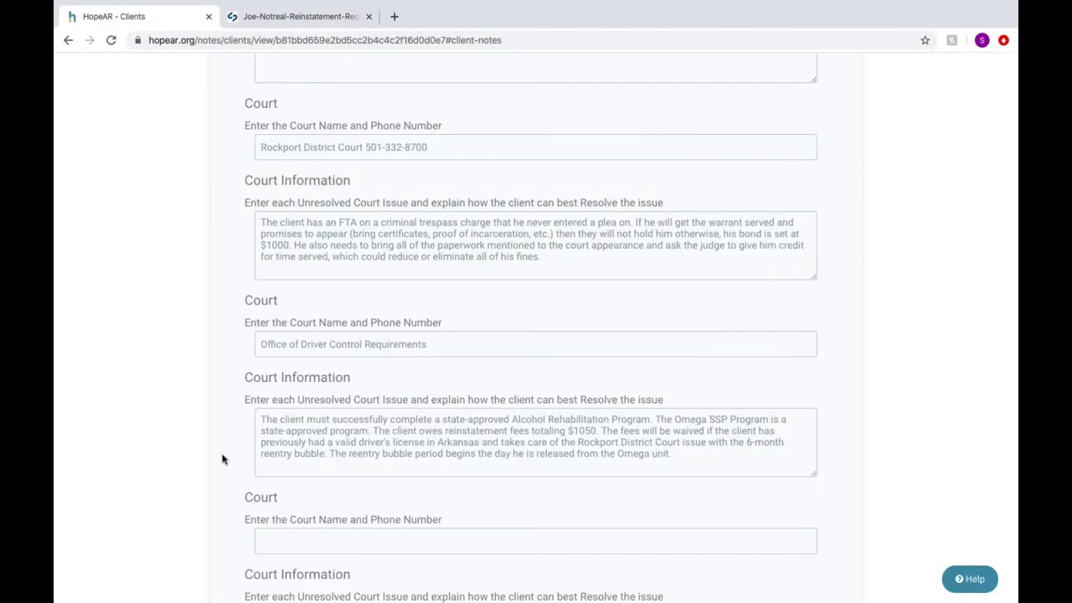
scroll(222, 459, down, 1)
scroll(222, 459, down, 1)
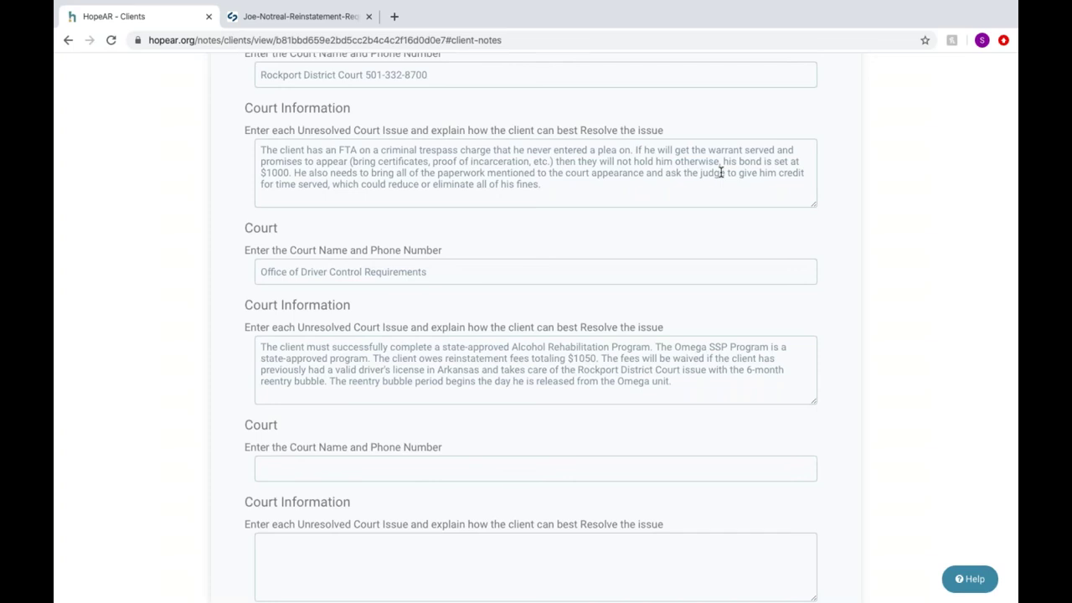
scroll(720, 171, up, 2)
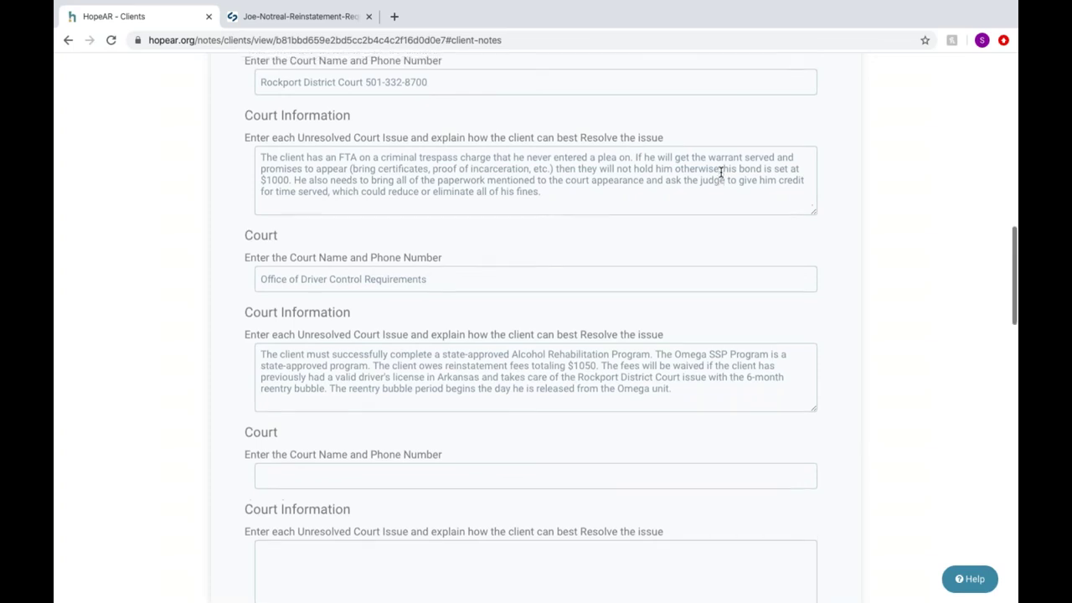
scroll(721, 172, down, 1)
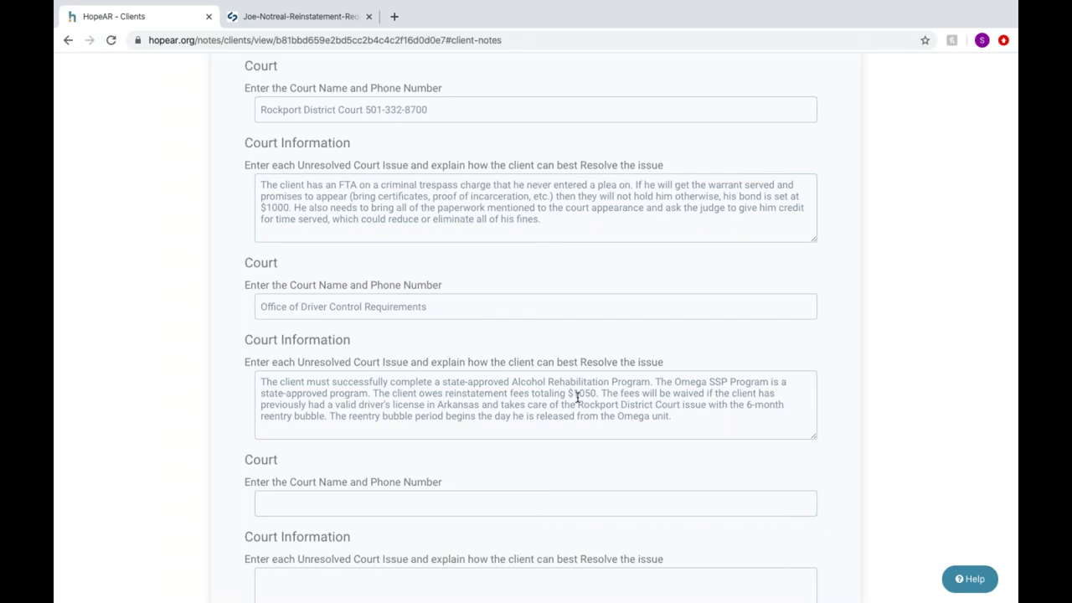
scroll(577, 398, down, 4)
scroll(444, 393, down, 15)
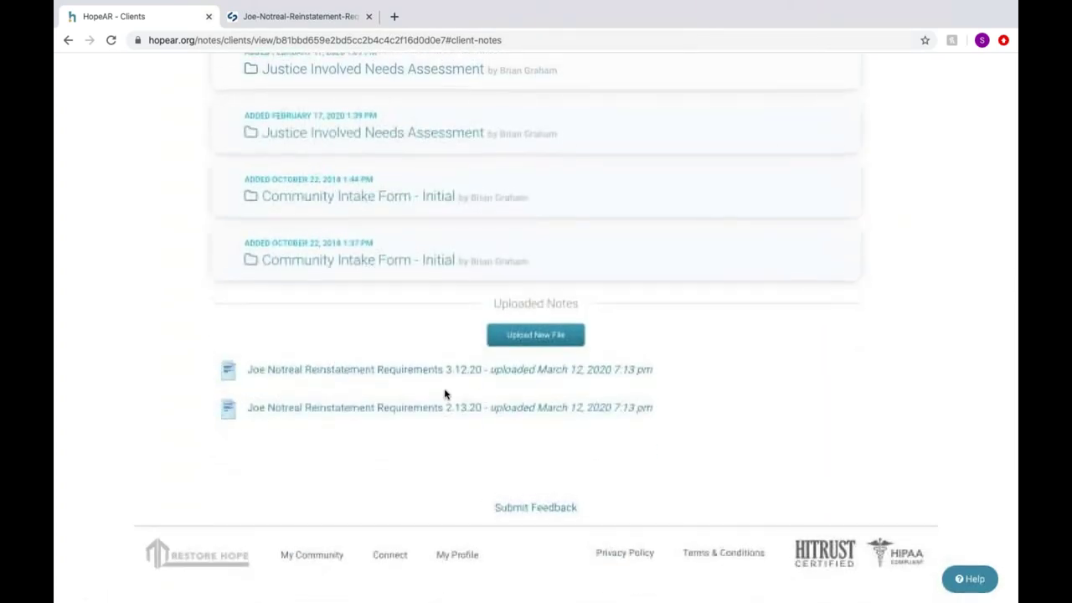
Open the 3.12.20 reinstatement requirements PDF and read its checklist, including the $1050.00 fee
click(427, 374)
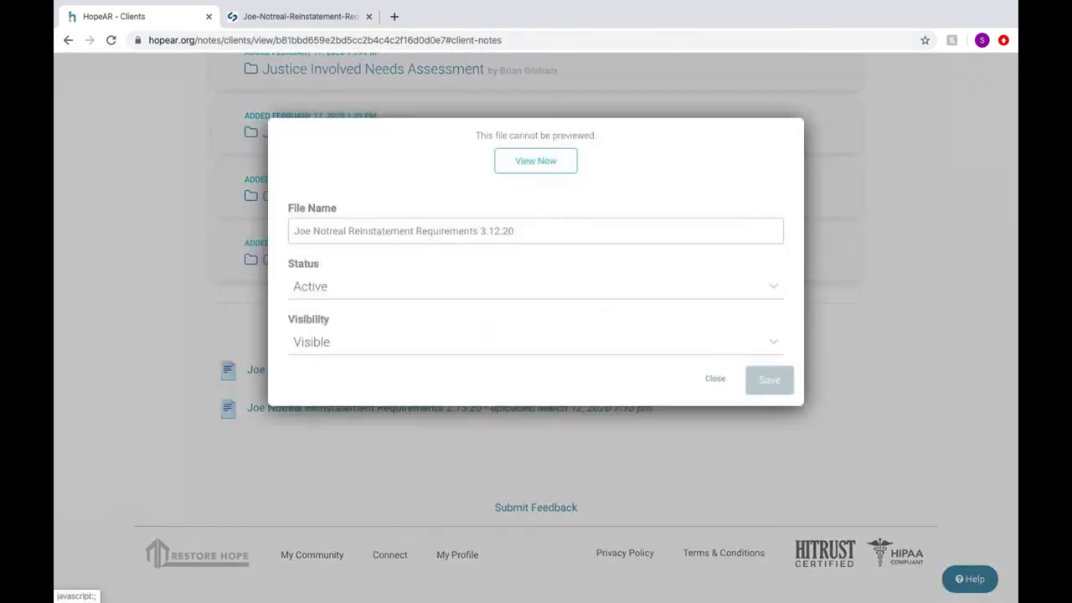
click(546, 165)
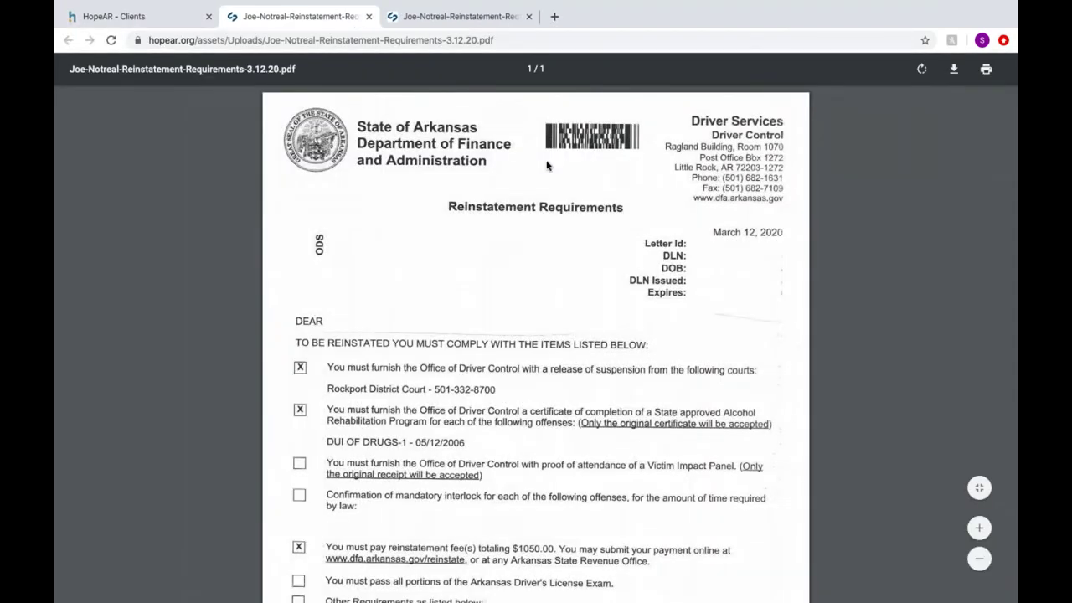
scroll(457, 387, down, 3)
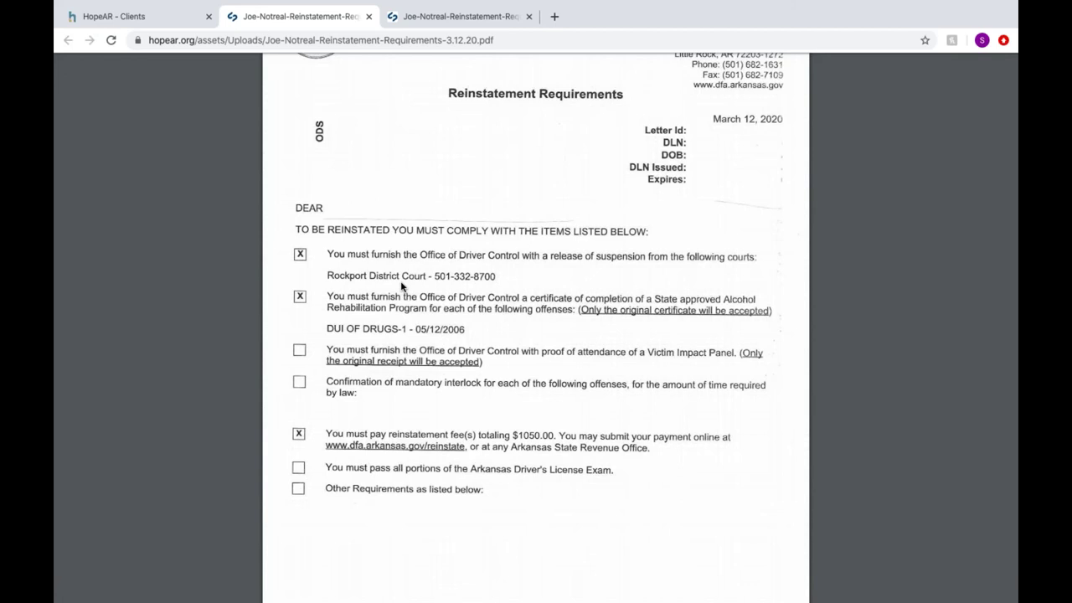
Close the file details in HopeAR and bring back the February 28 Court Information Form with its court entries
click(163, 18)
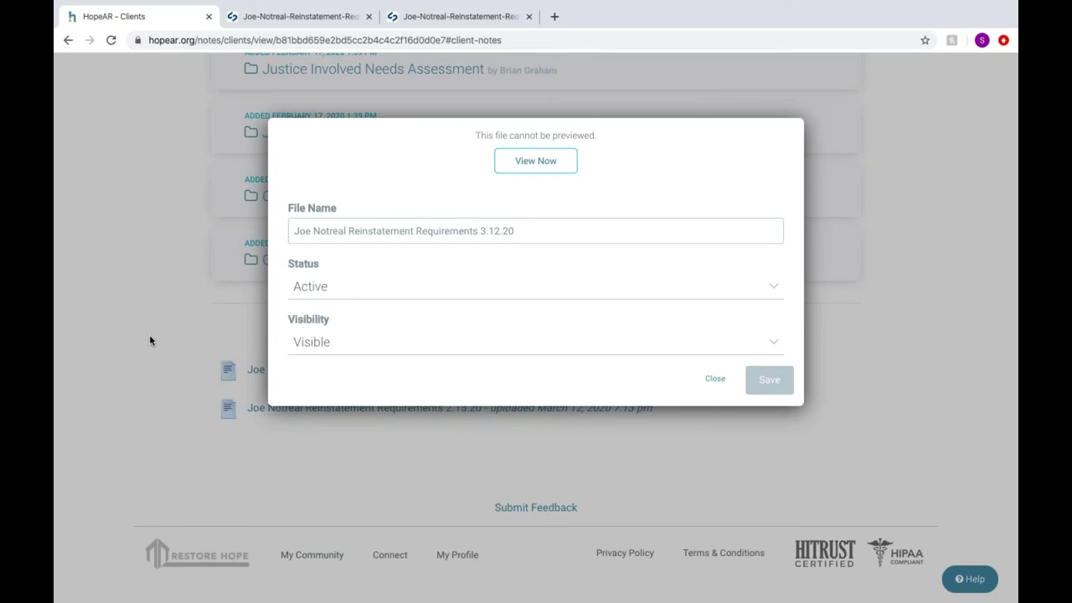
click(715, 379)
scroll(536, 327, up, 6)
scroll(536, 327, up, 7)
scroll(536, 327, up, 6)
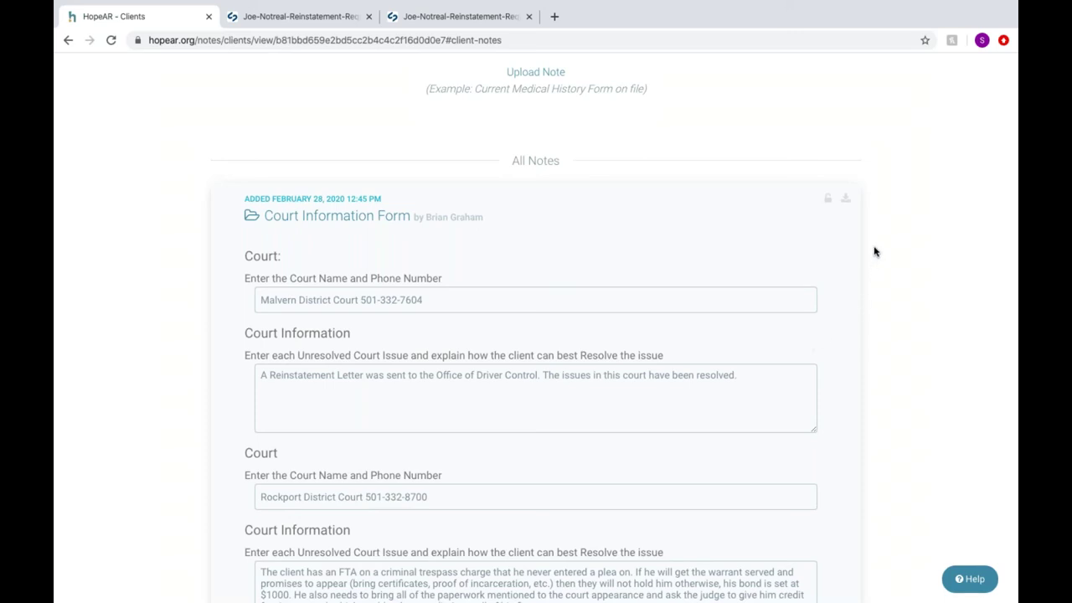
Download the Court Information Form and open court-information-form-2020-03-13-094153.pdf in the PDF viewer
click(848, 203)
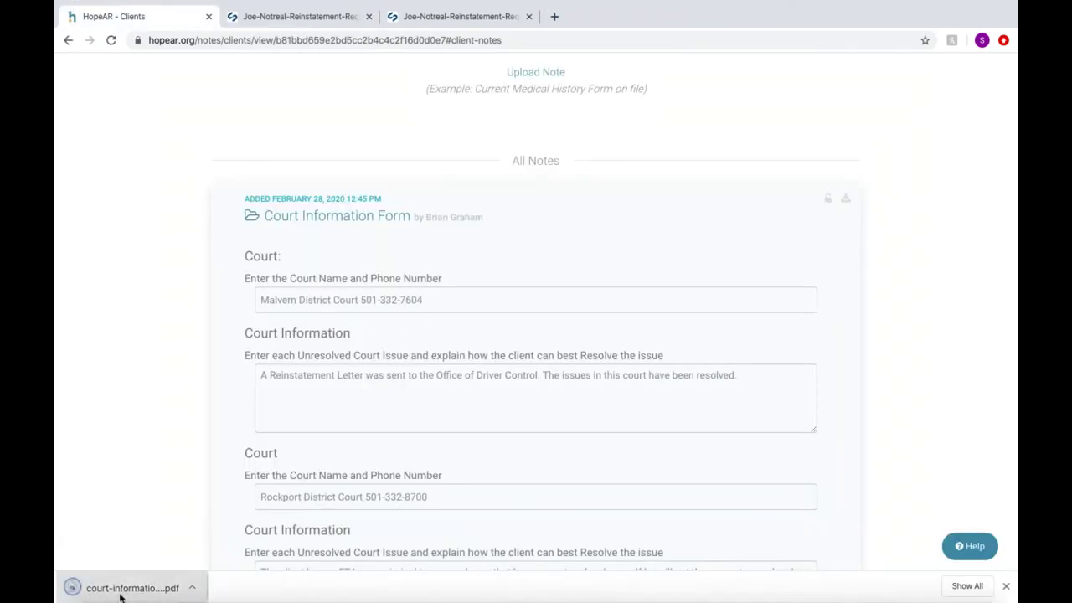
click(119, 596)
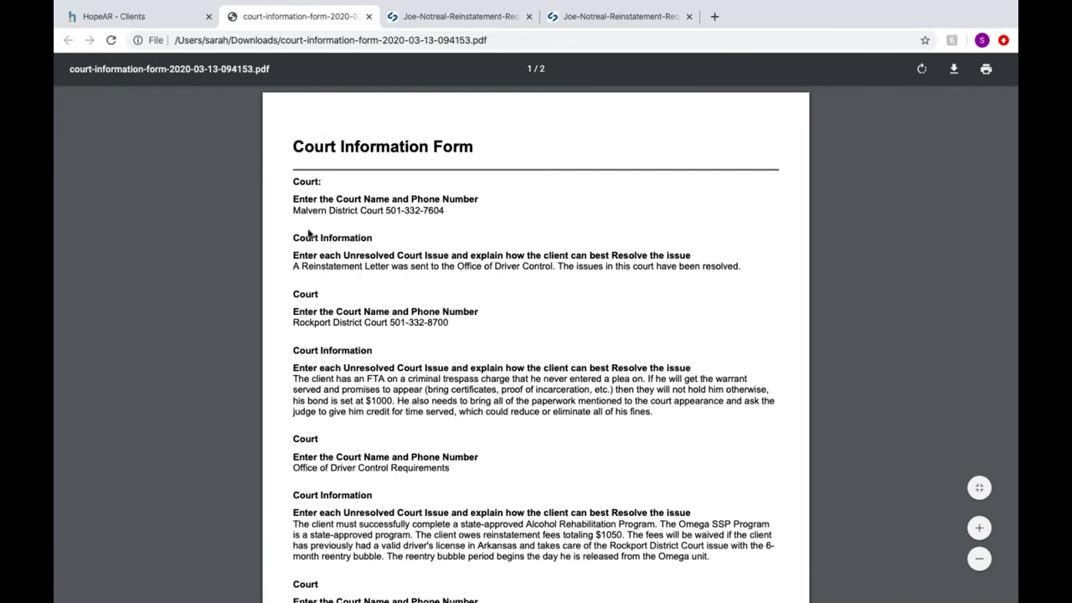
scroll(310, 236, down, 3)
scroll(235, 101, up, 3)
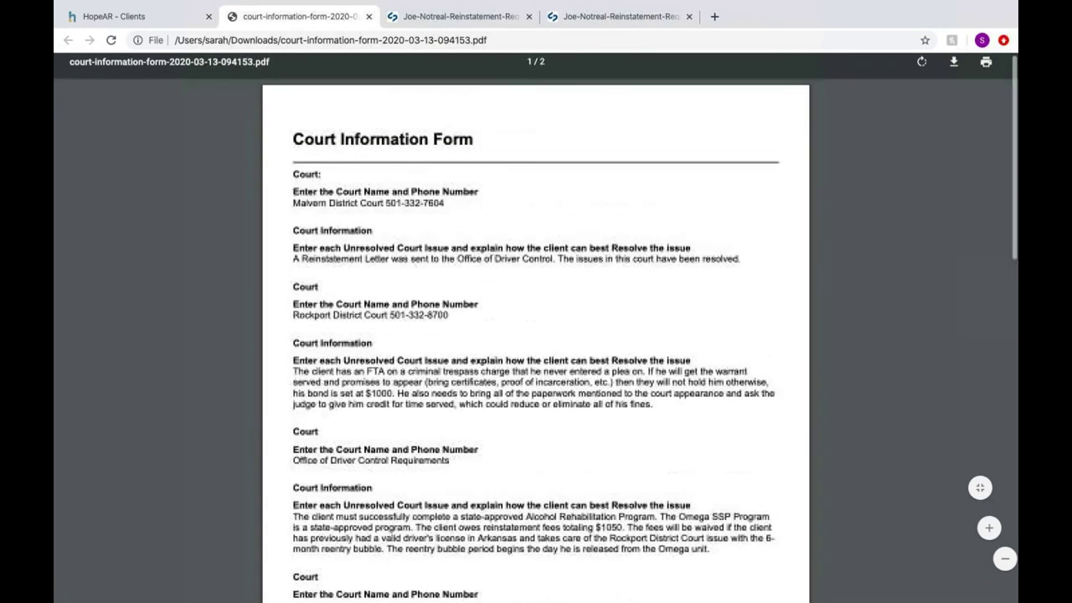
Return to HopeAR and show the client's Client tab with Basic Needs and Basic Information sections
click(173, 18)
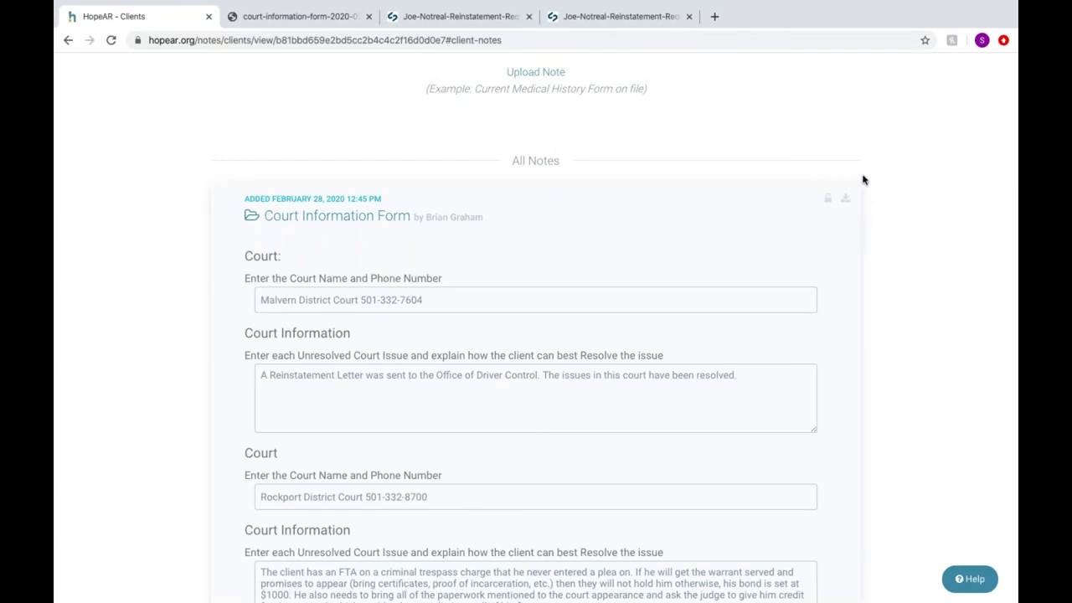
scroll(536, 335, up, 5)
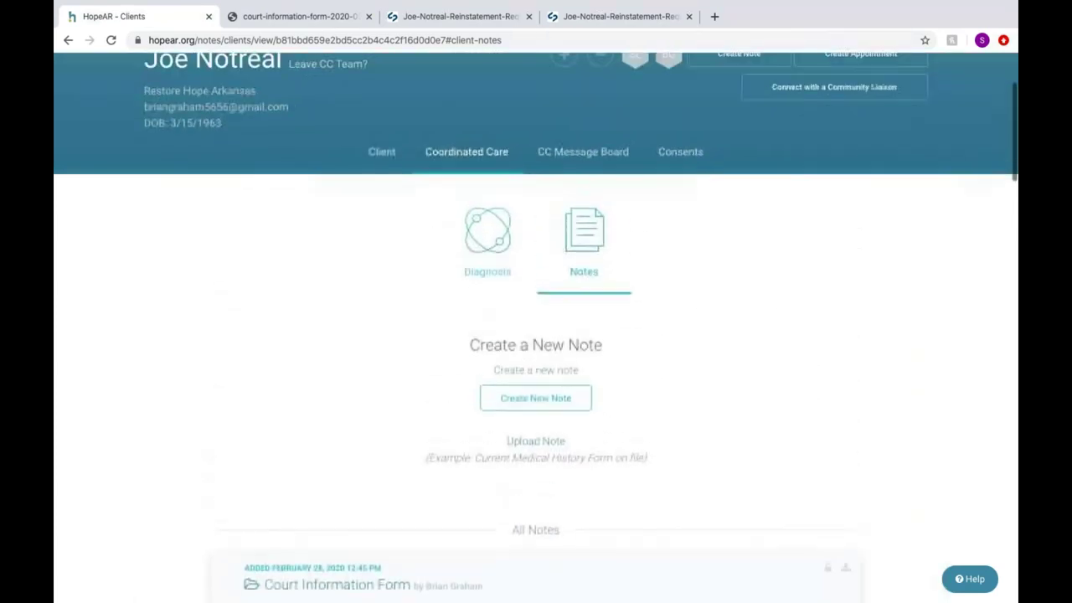
scroll(754, 323, up, 2)
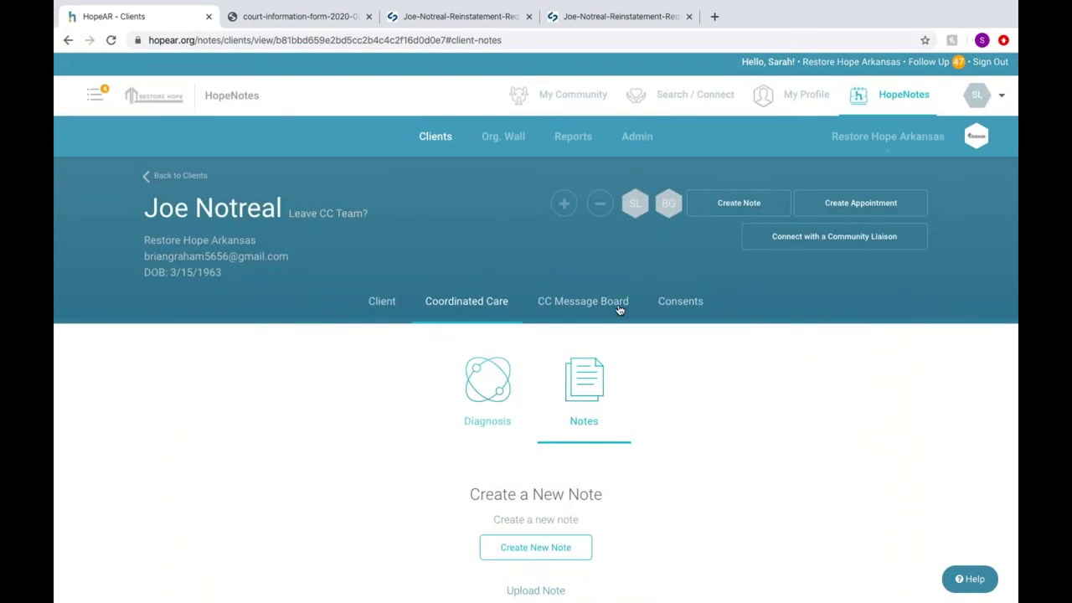
scroll(402, 335, up, 1)
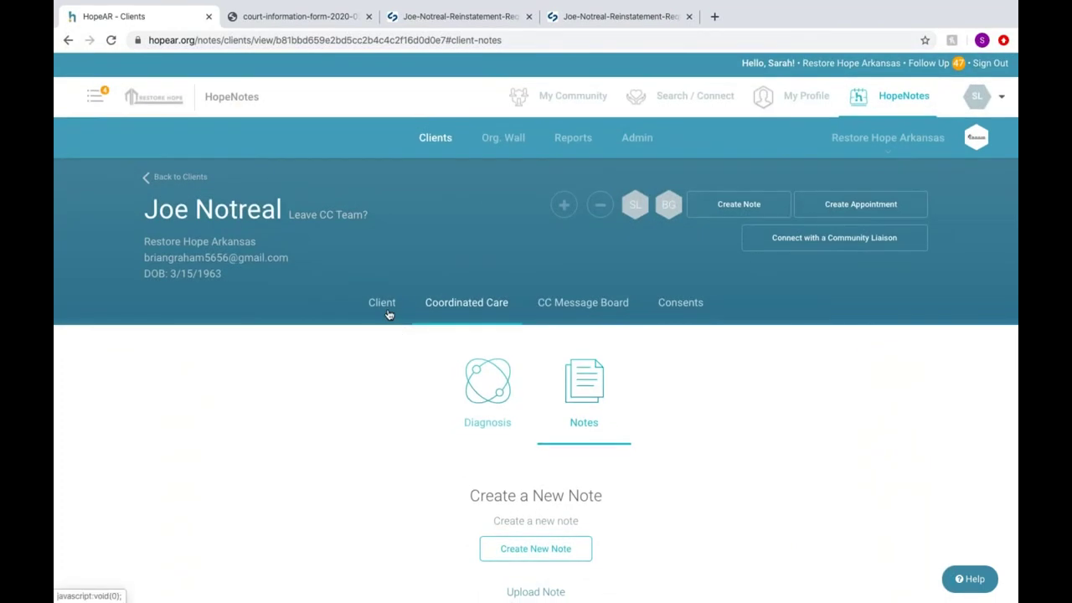
click(388, 314)
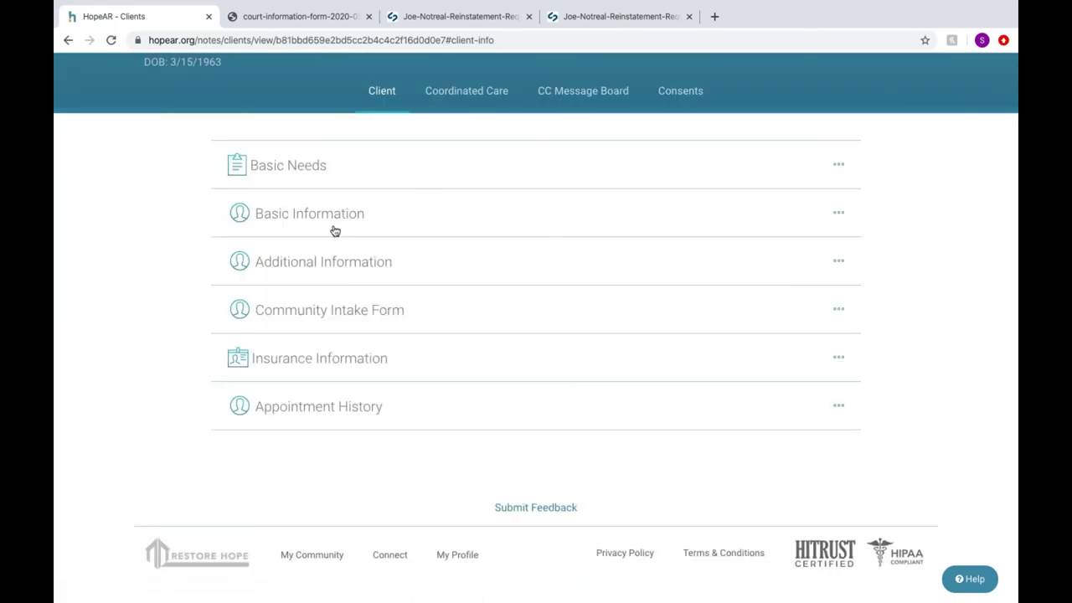
Enter the client's Social Security Number under Basic Information and save the changes
scroll(334, 231, up, 3)
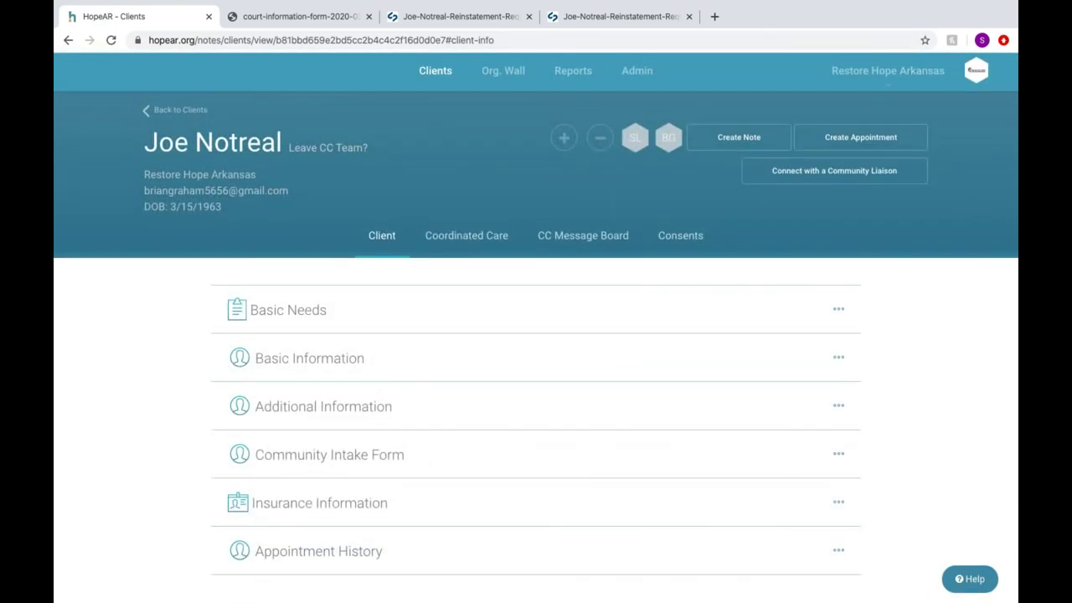
click(333, 362)
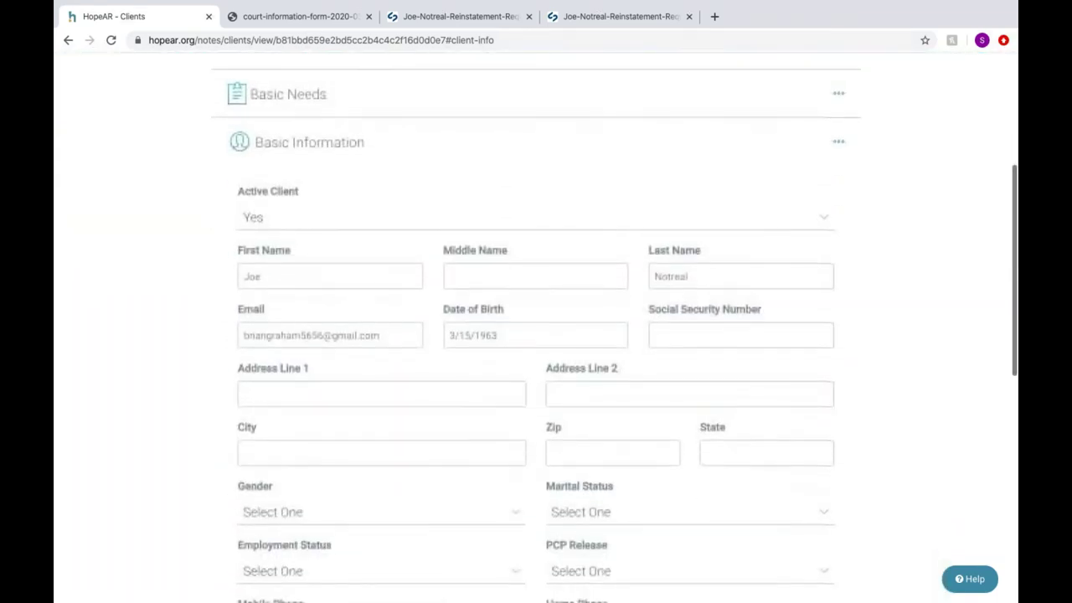
click(755, 337)
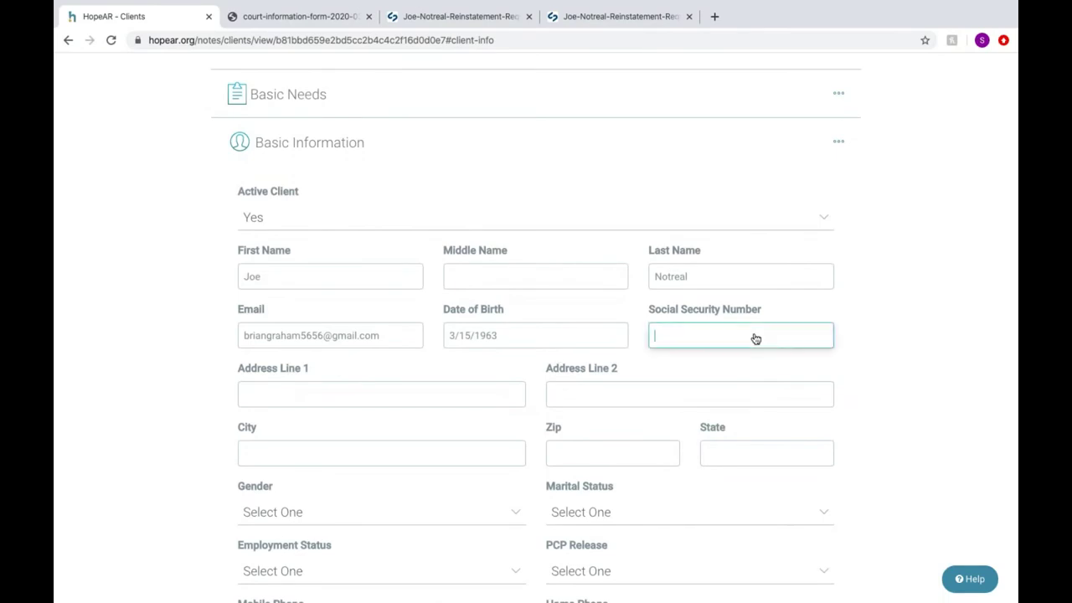
text(888-99-0000)
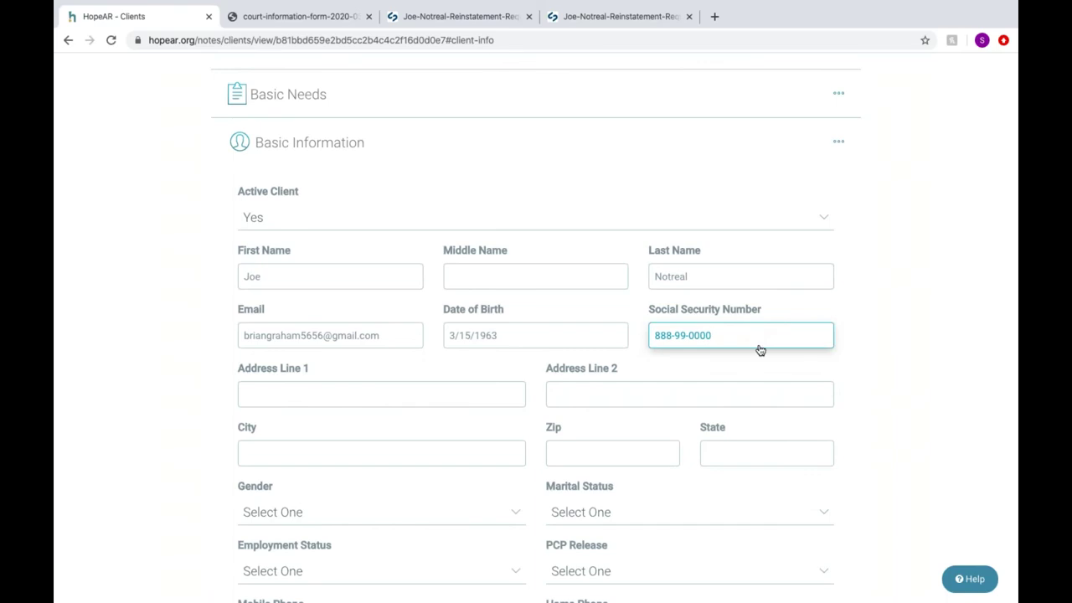
scroll(779, 375, down, 1)
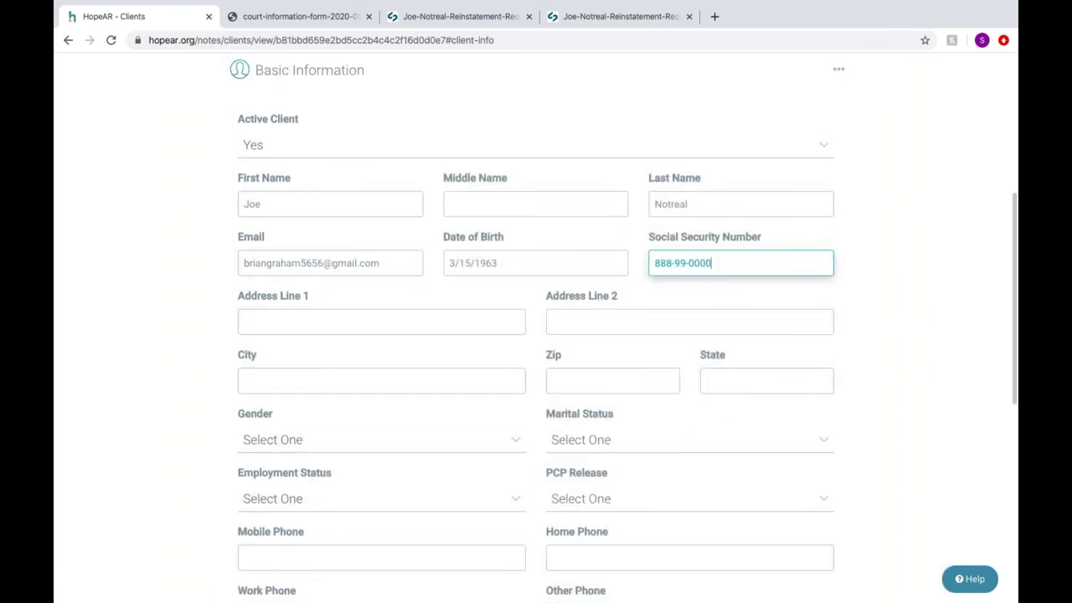
scroll(536, 336, down, 2)
scroll(294, 512, down, 3)
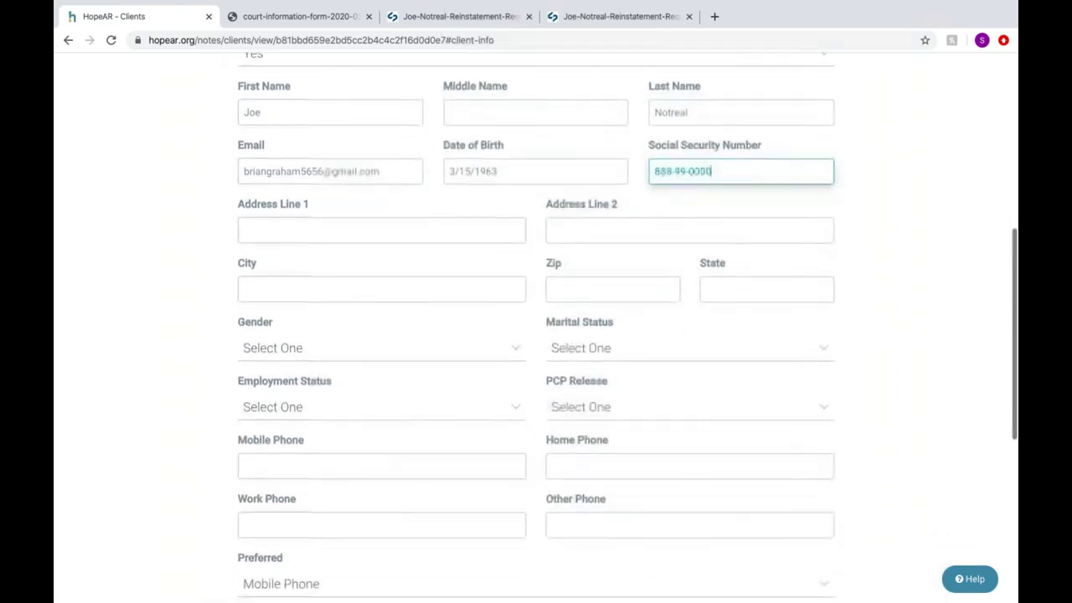
scroll(294, 512, up, 1)
click(294, 512)
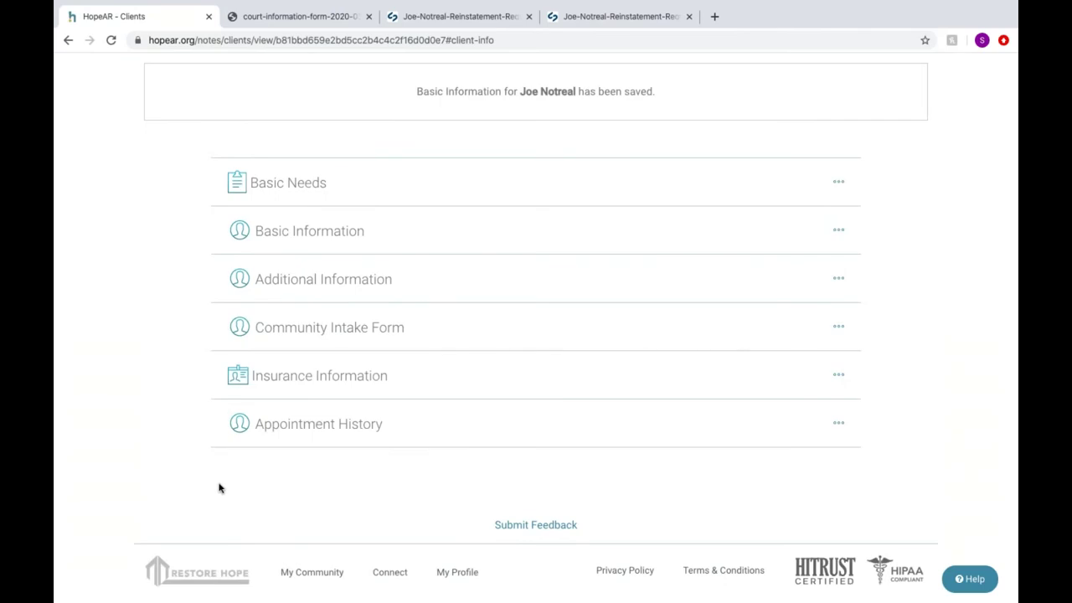
scroll(219, 489, up, 3)
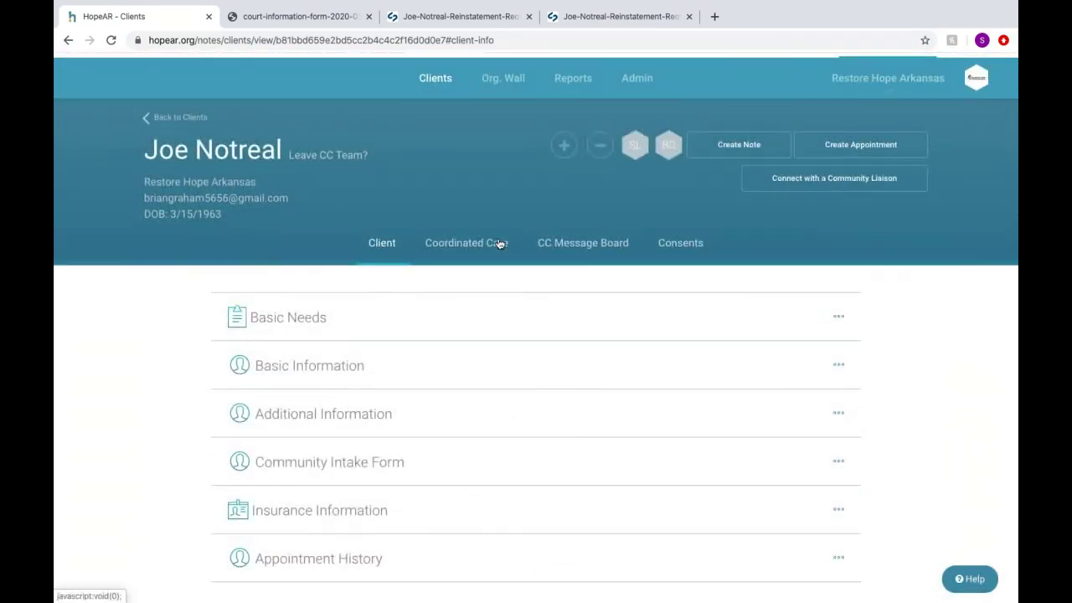
Open the client's Coordinated Care Notes and look through the notes and uploaded reinstatement files
click(499, 244)
click(575, 295)
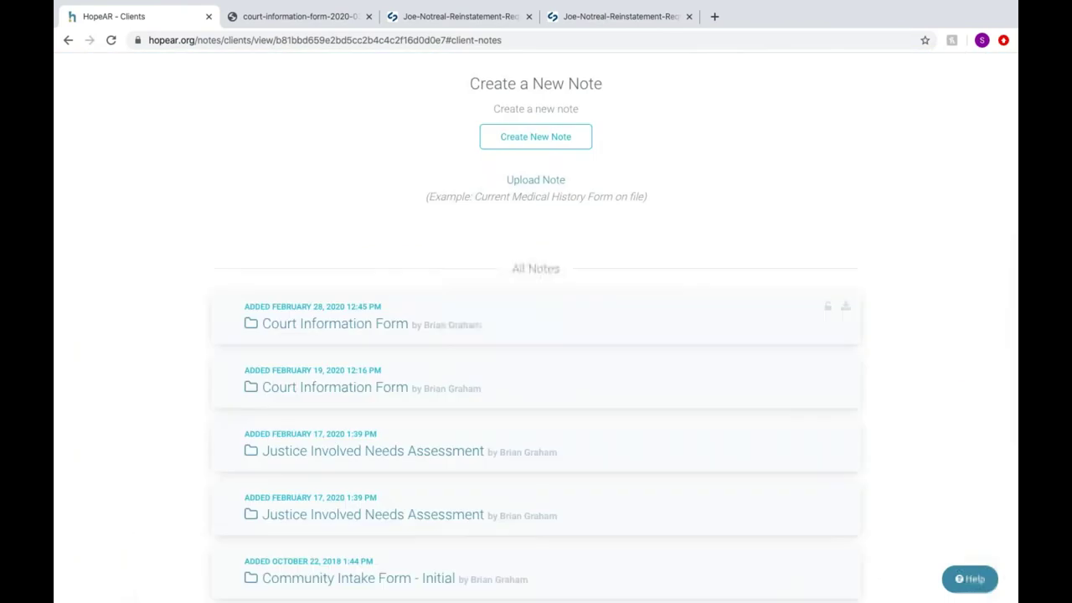
scroll(646, 243, up, 1)
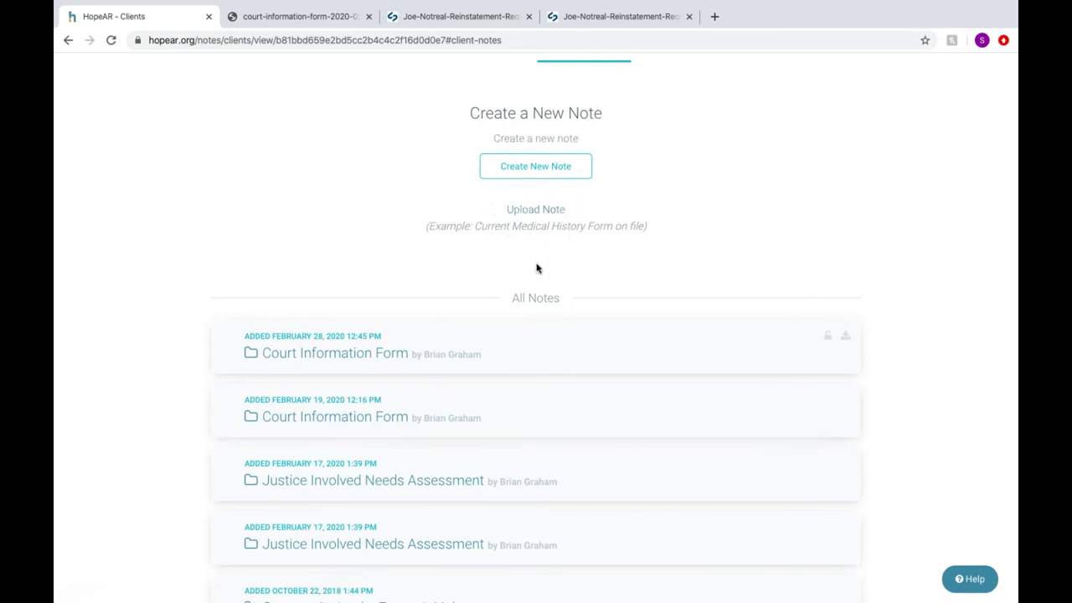
scroll(537, 268, down, 5)
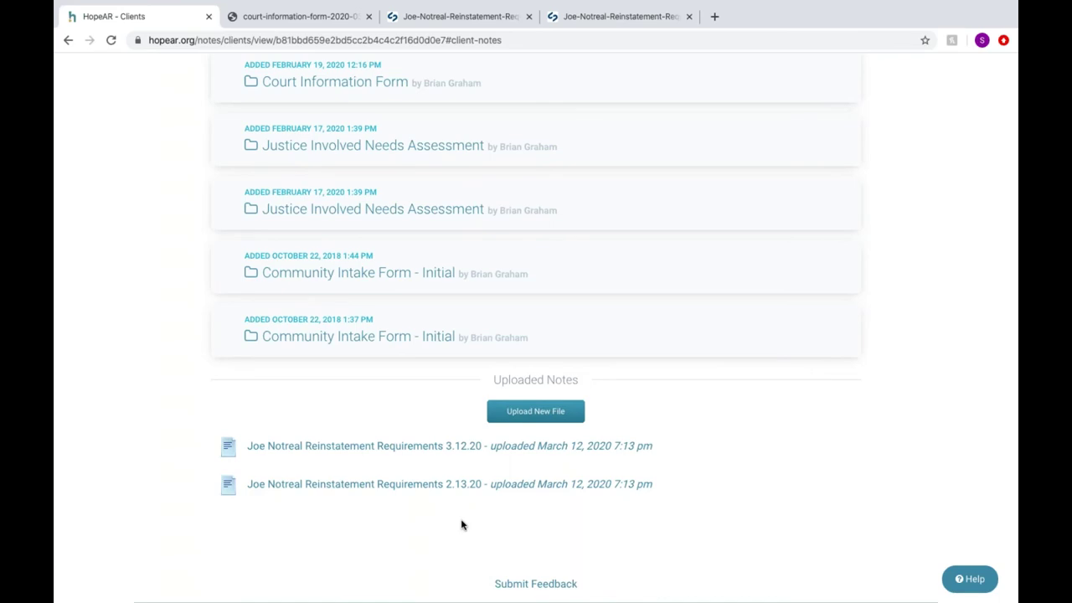
scroll(461, 525, up, 5)
scroll(536, 327, up, 5)
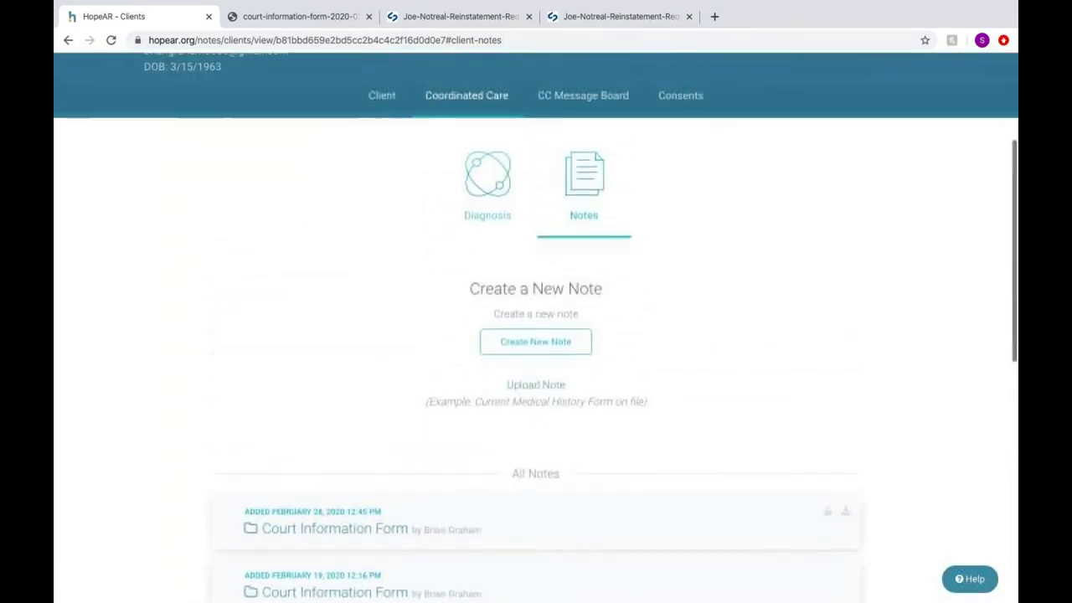
scroll(457, 553, up, 3)
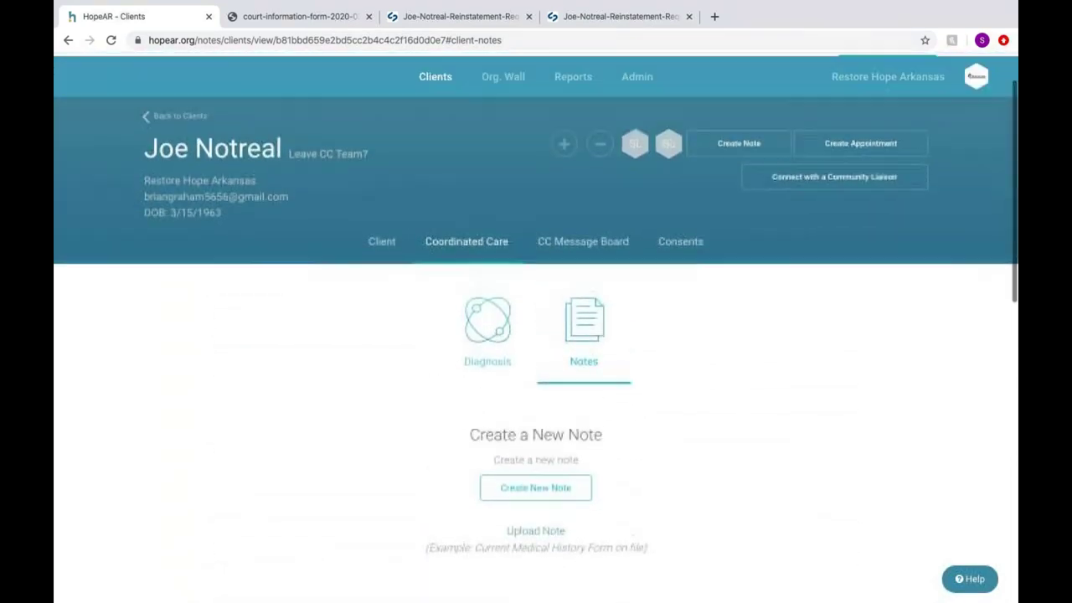
scroll(450, 553, up, 2)
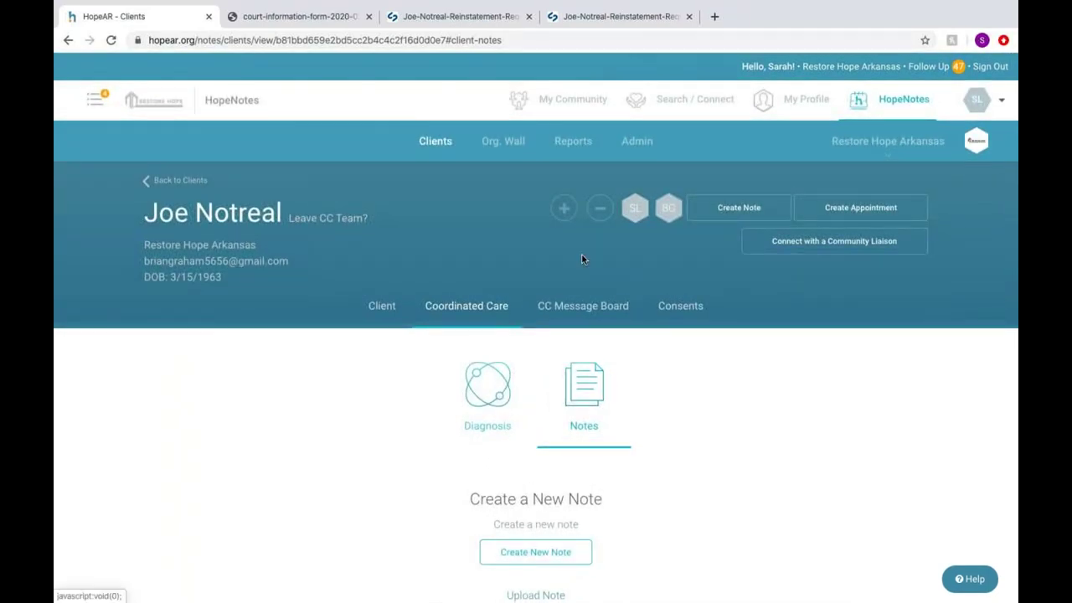
Search for a Restore Hope Arkansas provider and add them to the client's care team
click(563, 210)
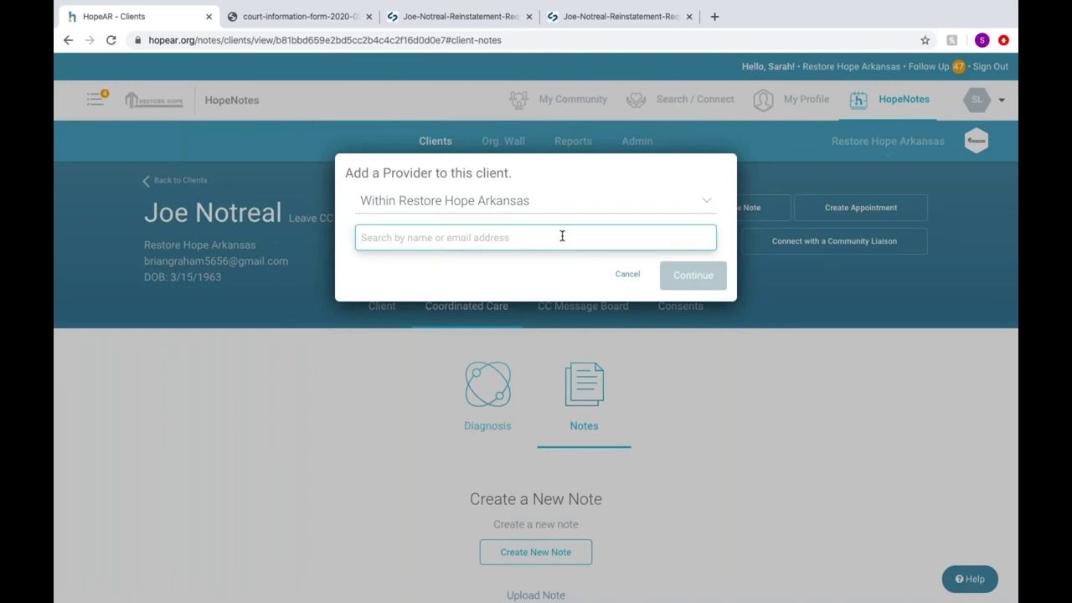
text(katl)
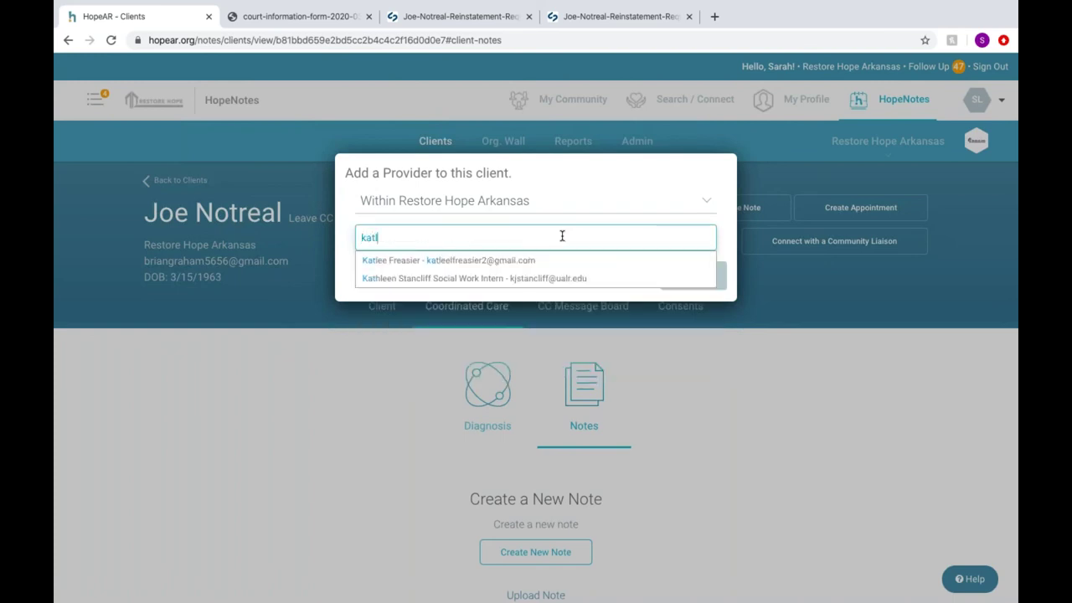
click(545, 261)
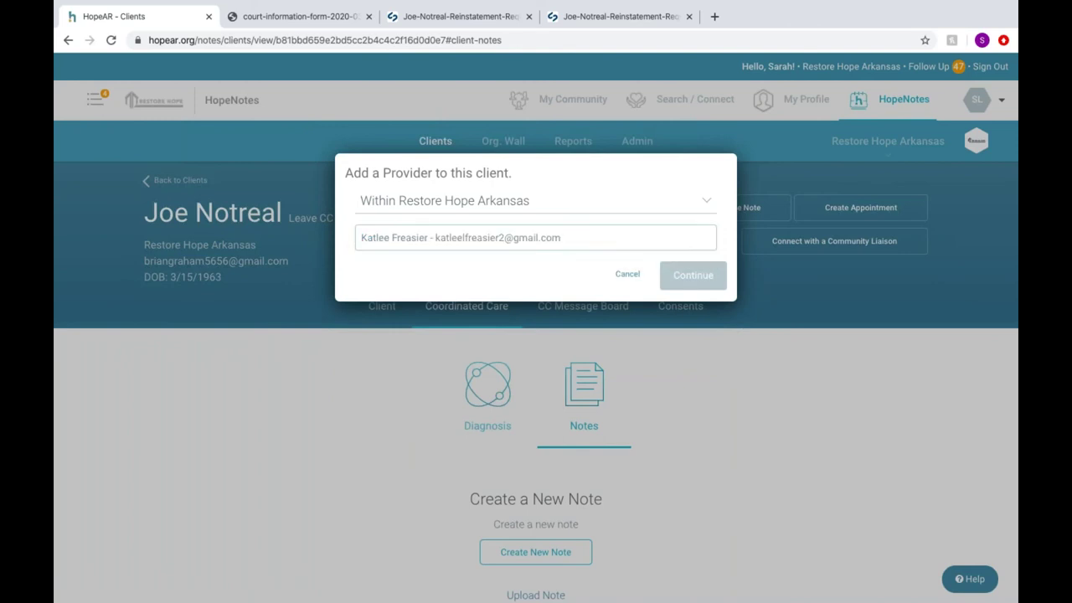
click(698, 285)
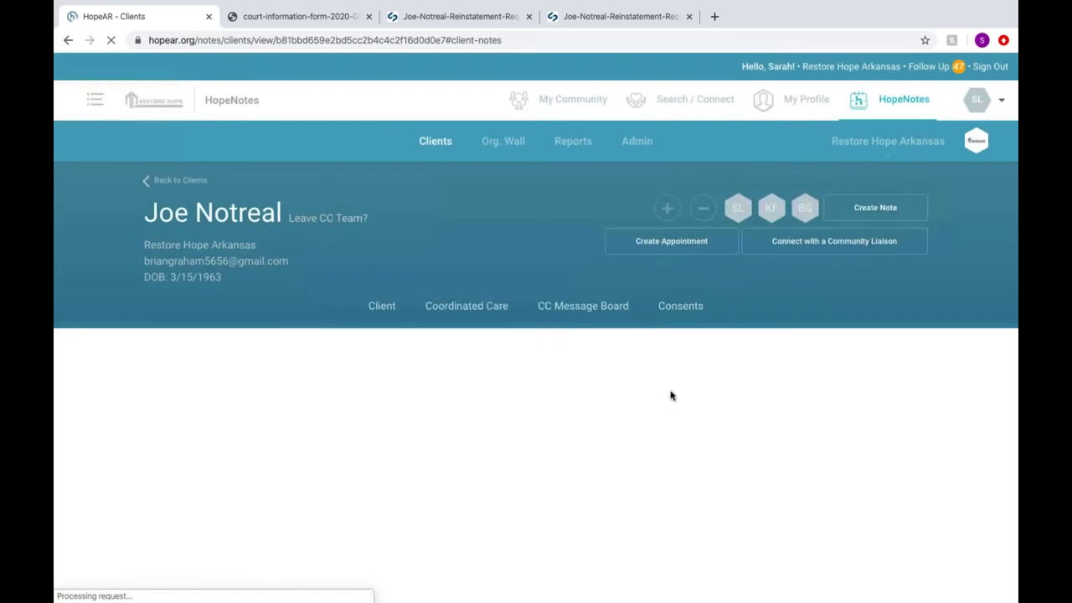
click(807, 215)
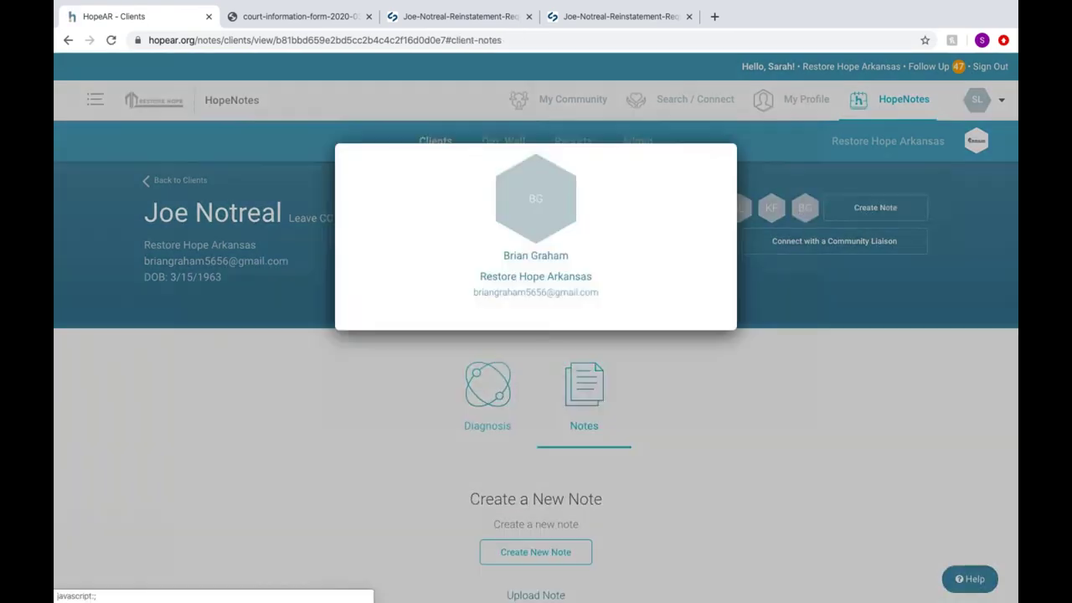
click(805, 304)
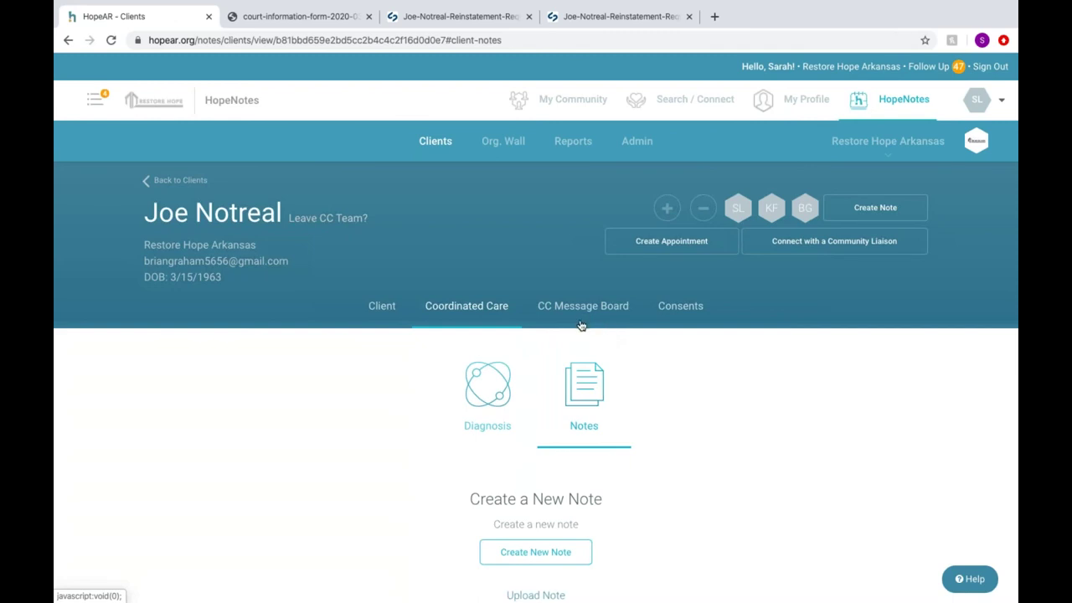
Under All Notes, expand the latest (February 28) Court Information Form and read through its fields
scroll(582, 325, down, 5)
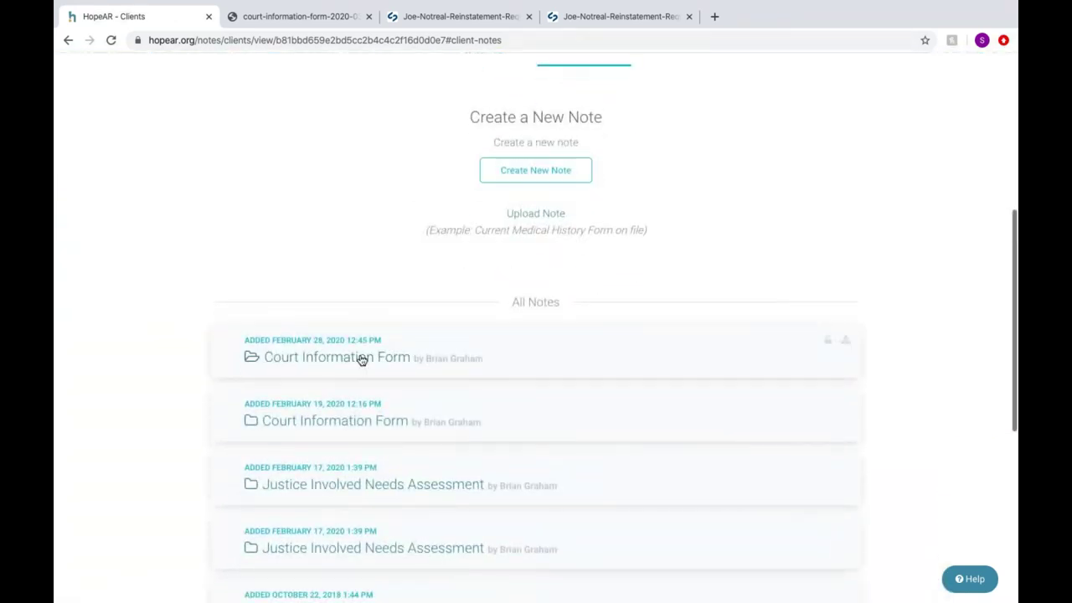
click(359, 357)
scroll(316, 372, down, 1)
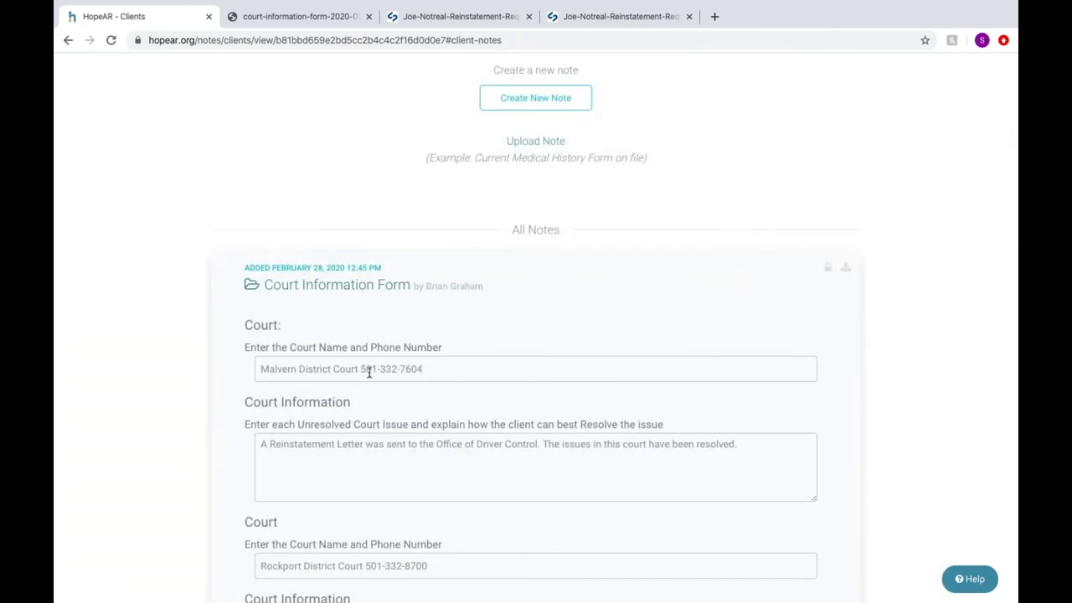
scroll(335, 352, down, 3)
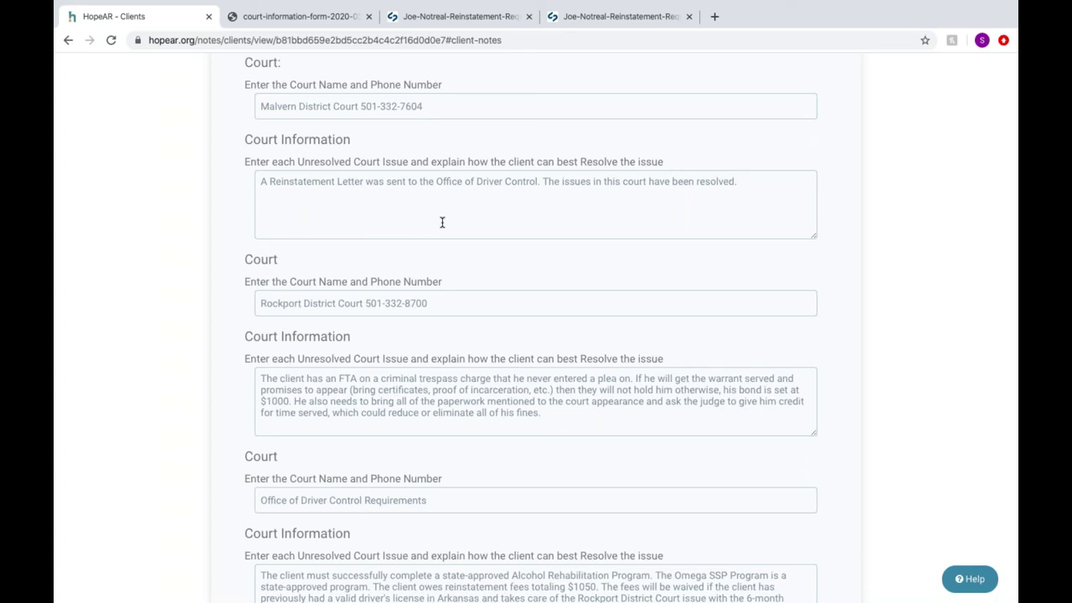
scroll(442, 222, down, 15)
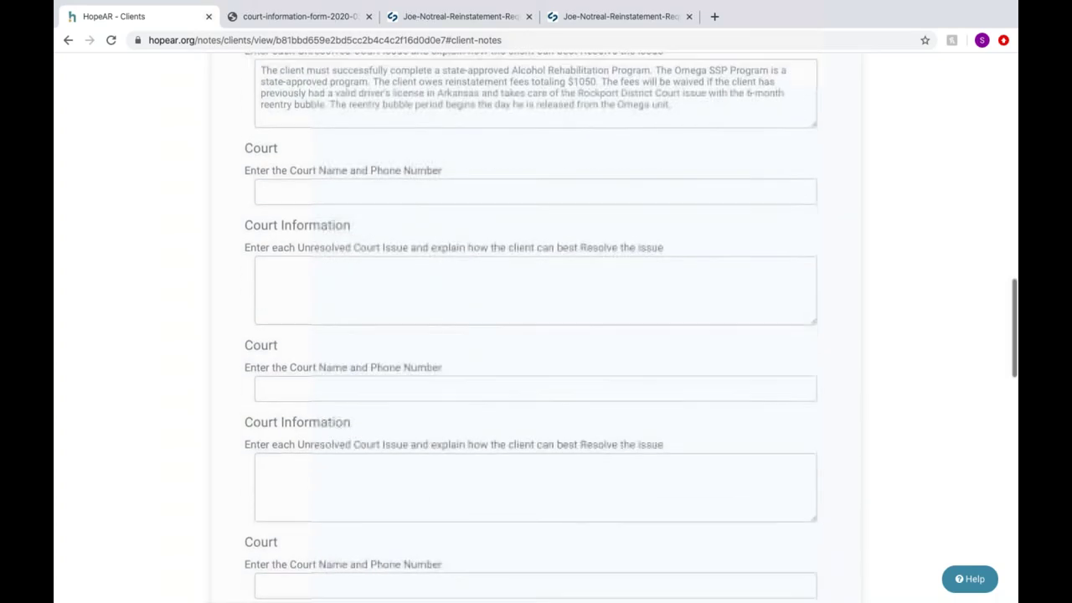
scroll(447, 242, down, 4)
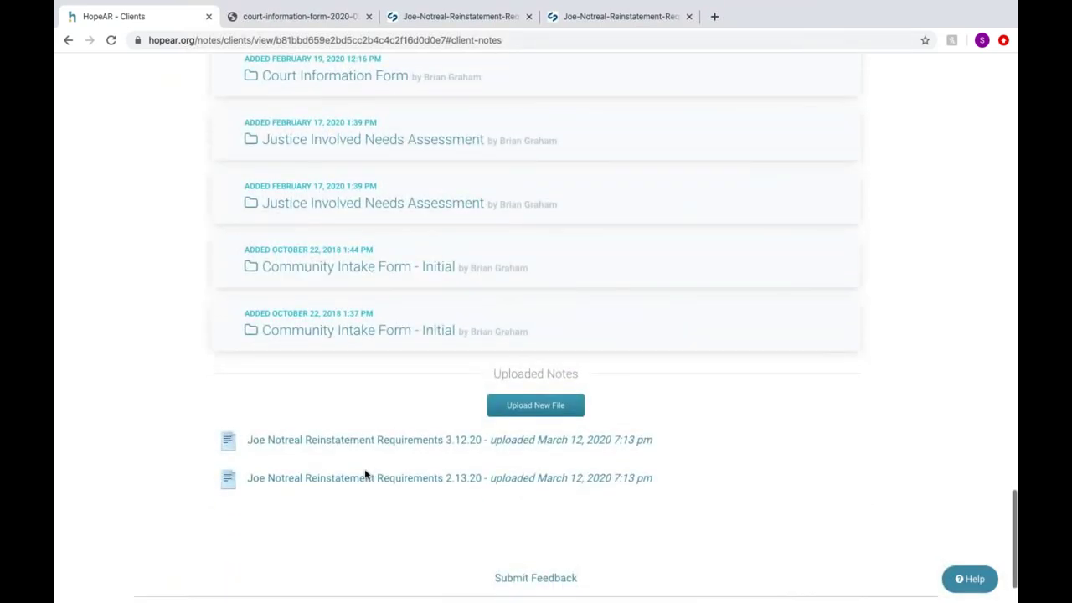
View the uploaded 2.13.20 reinstatement requirements PDF in its own tab
click(378, 476)
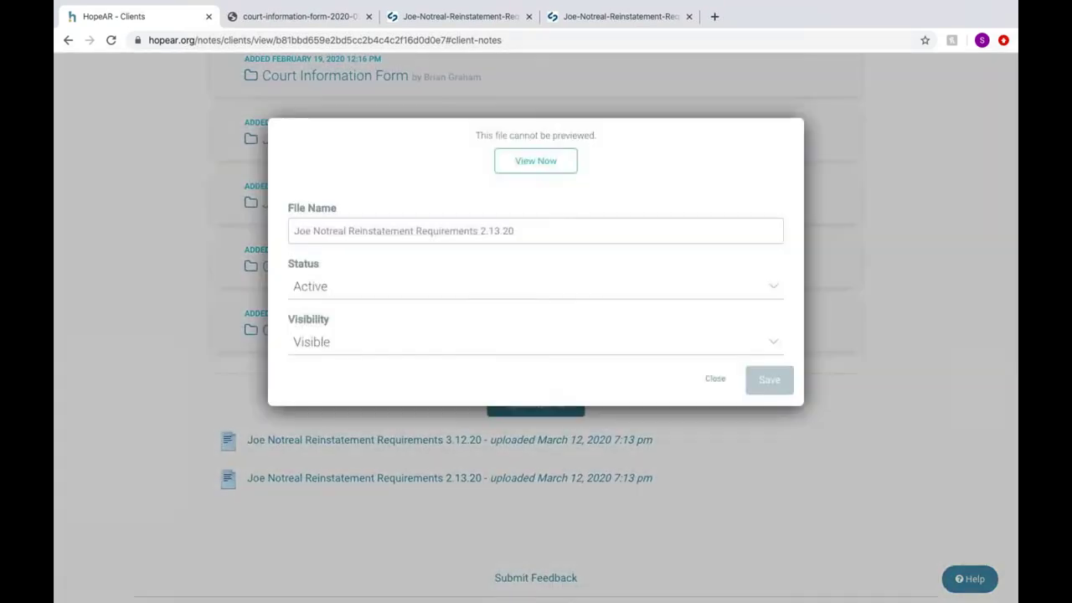
click(541, 165)
scroll(548, 316, down, 4)
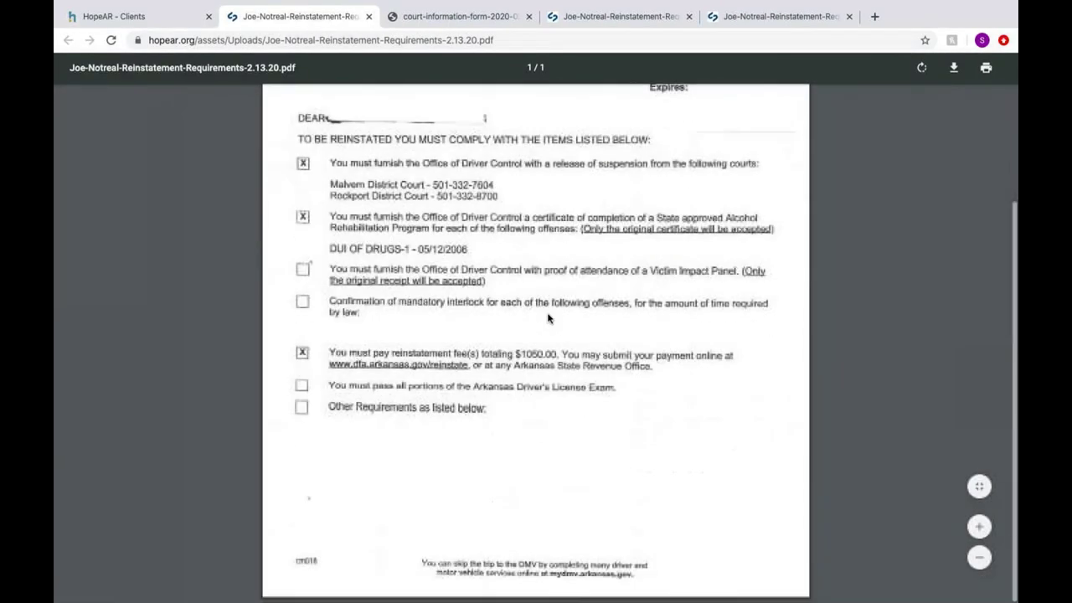
scroll(549, 319, up, 2)
scroll(548, 318, up, 2)
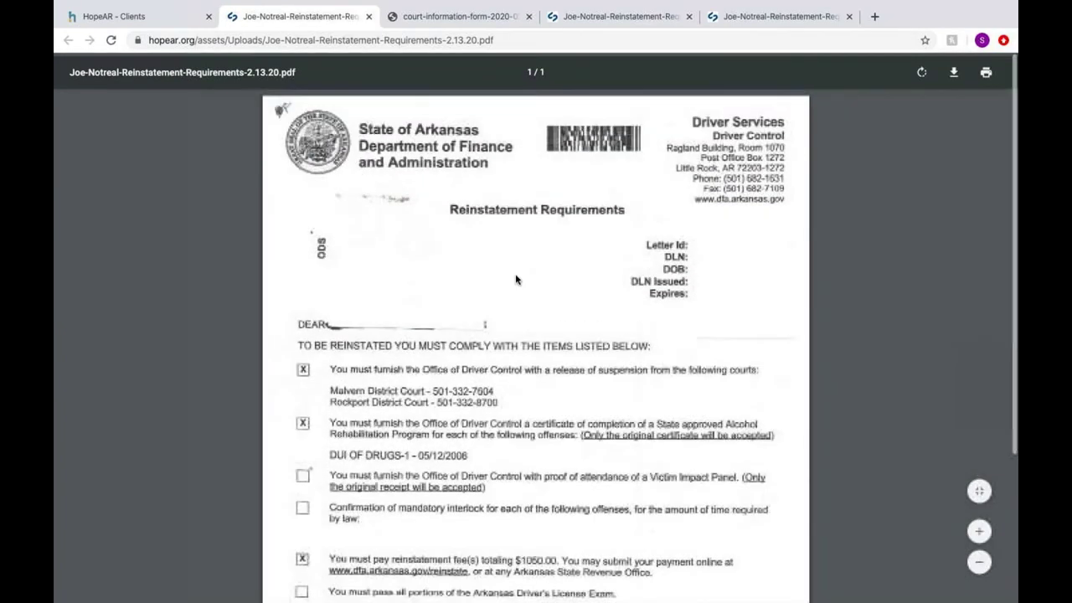
Back in HopeAR, dismiss the 2.13.20 file details and return to the top of the notes page
click(119, 22)
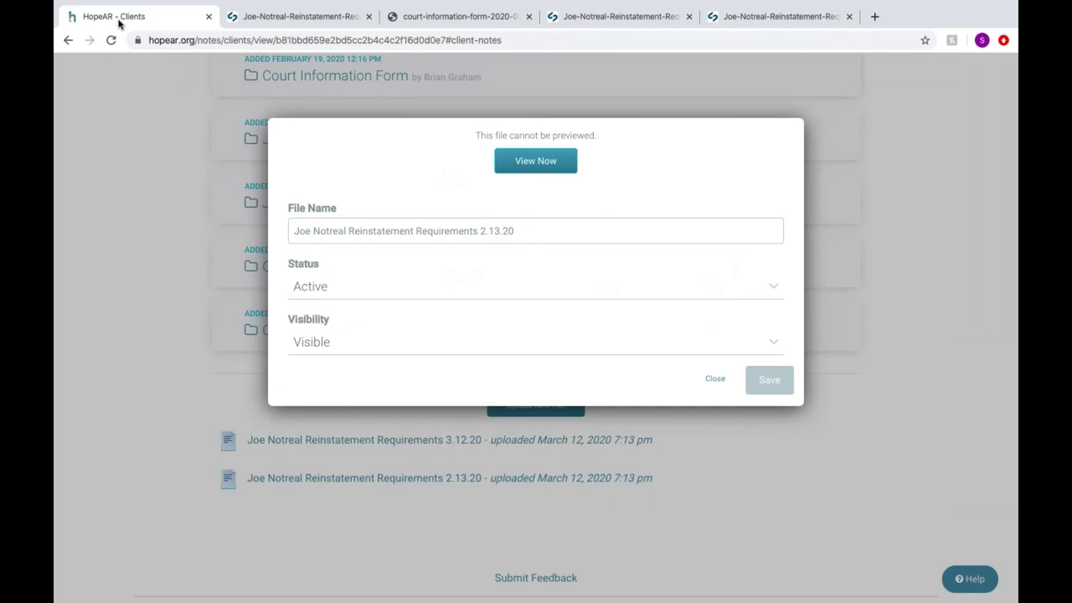
click(56, 212)
scroll(153, 382, up, 3)
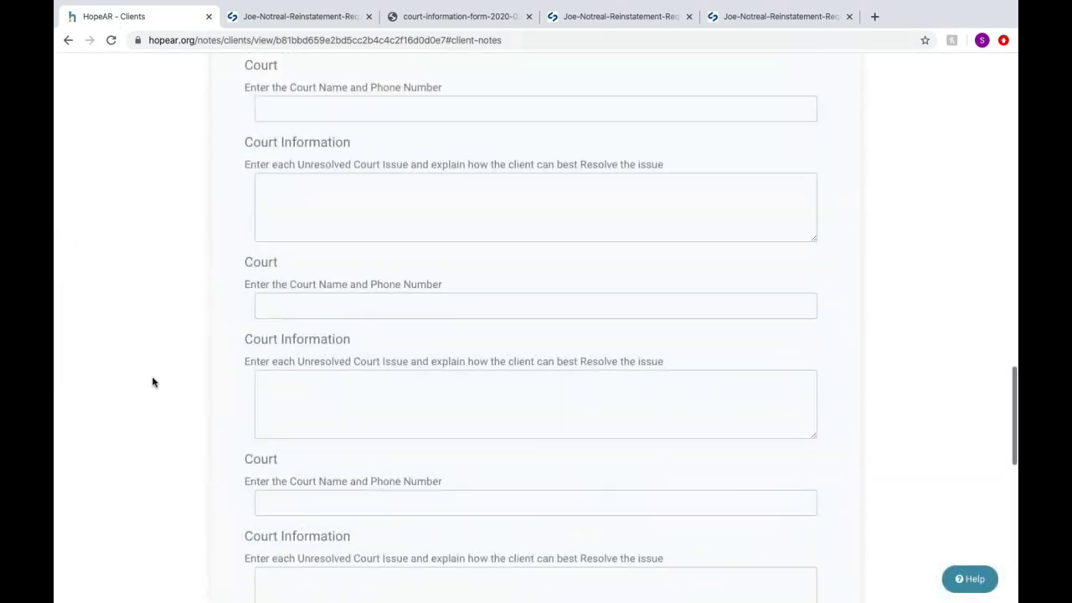
scroll(152, 382, up, 1)
scroll(152, 382, up, 15)
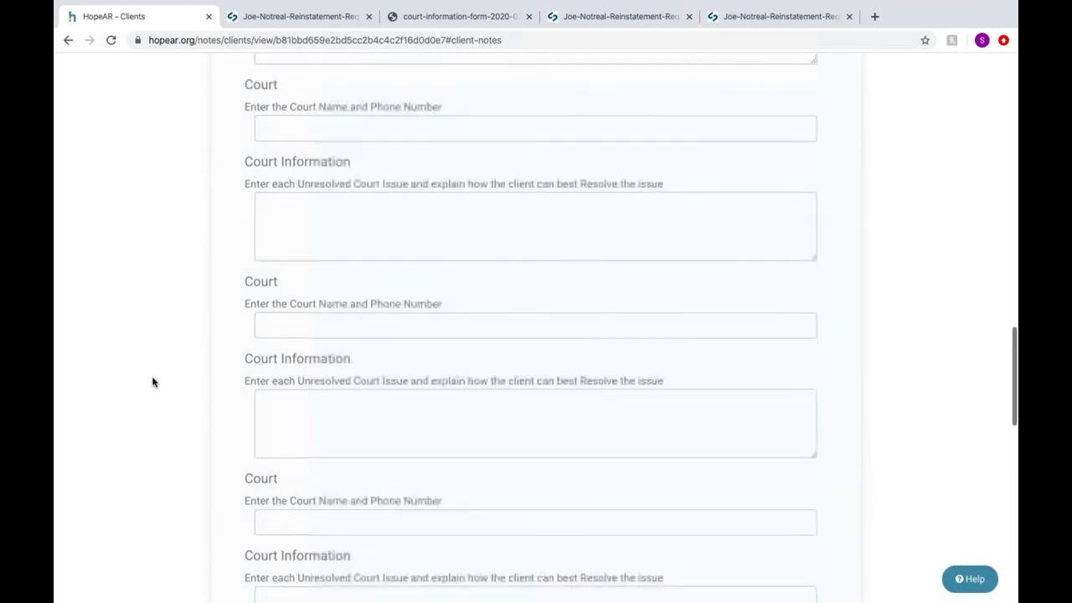
scroll(153, 382, up, 4)
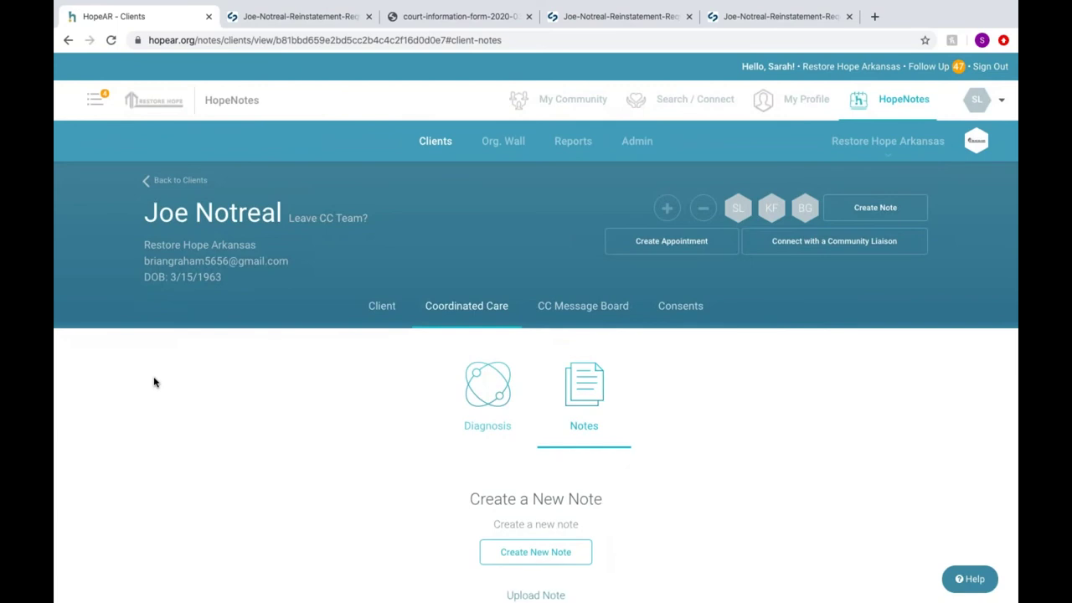
Switch to the client's CC Message Board tab, with its empty message box and no shared files
click(587, 317)
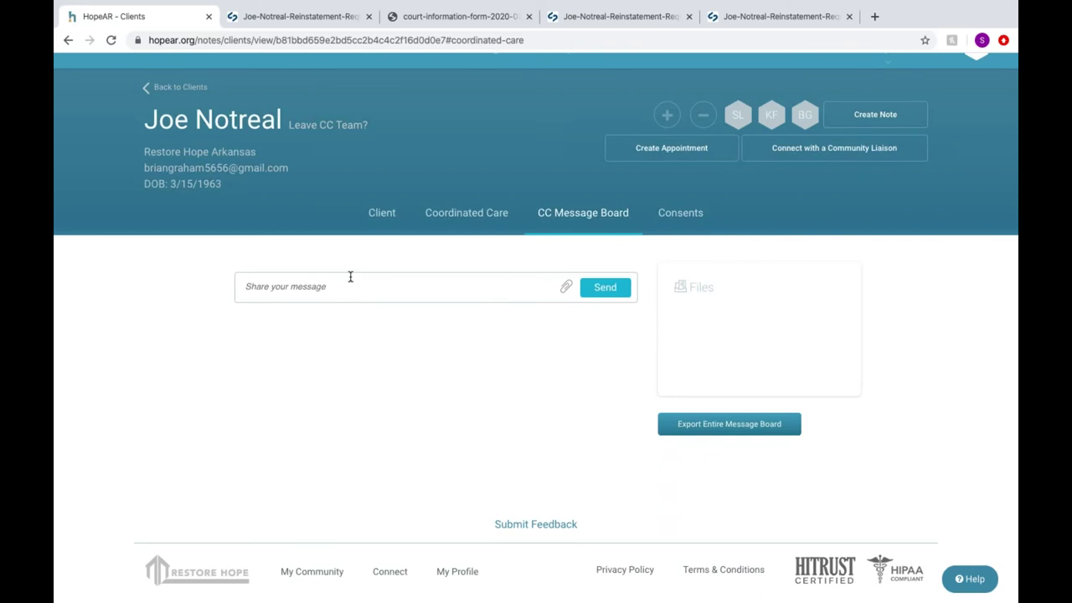
scroll(350, 277, up, 3)
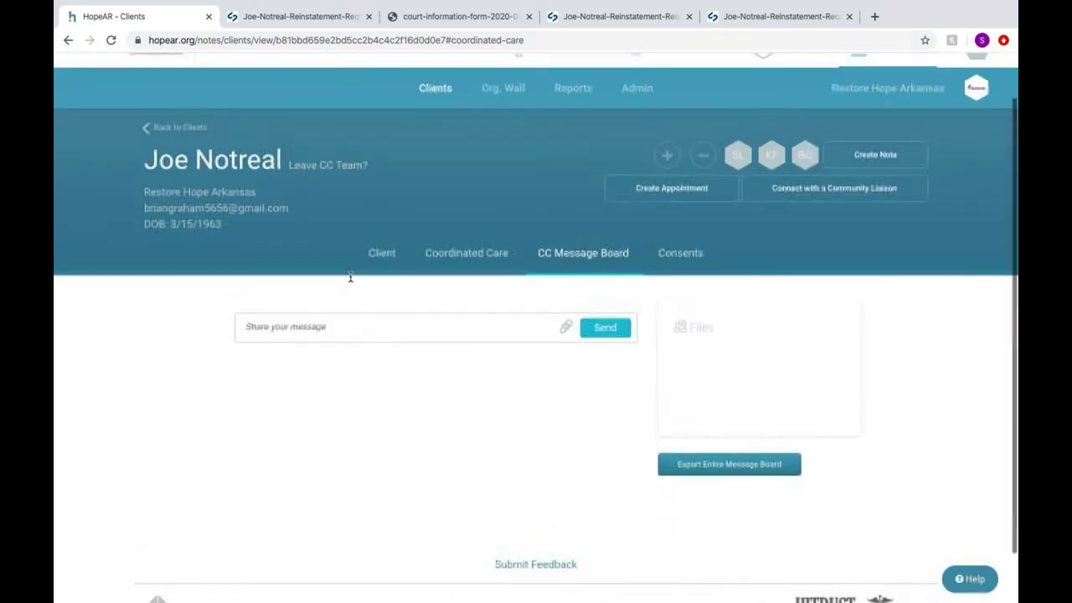